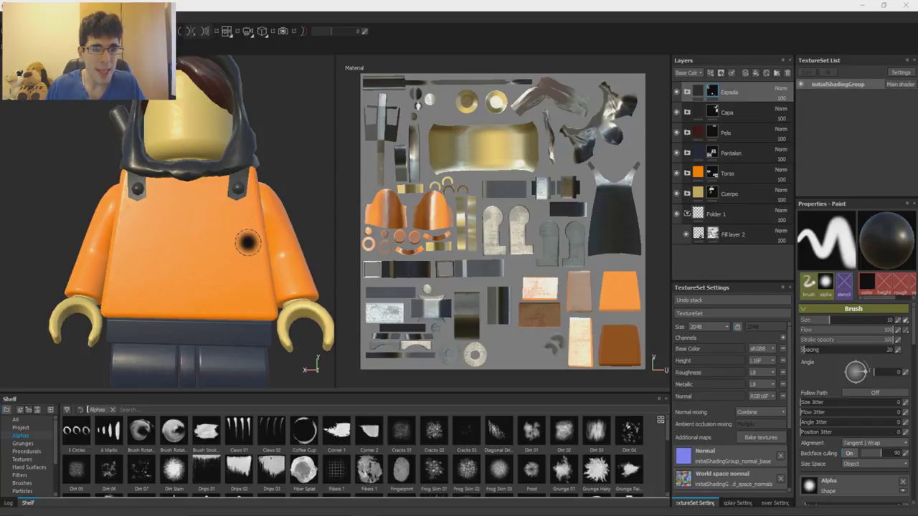
# Create a new folder above Espada in the layer stack and name it Detalles
pyautogui.keyDown('alt'); pyautogui.moveTo(243, 244); pyautogui.dragTo(262, 250); pyautogui.keyUp('alt')
pyautogui.press('F2')
pyautogui.keyDown('alt'); pyautogui.moveTo(379, 240); pyautogui.dragTo(439, 248); pyautogui.keyUp('alt')
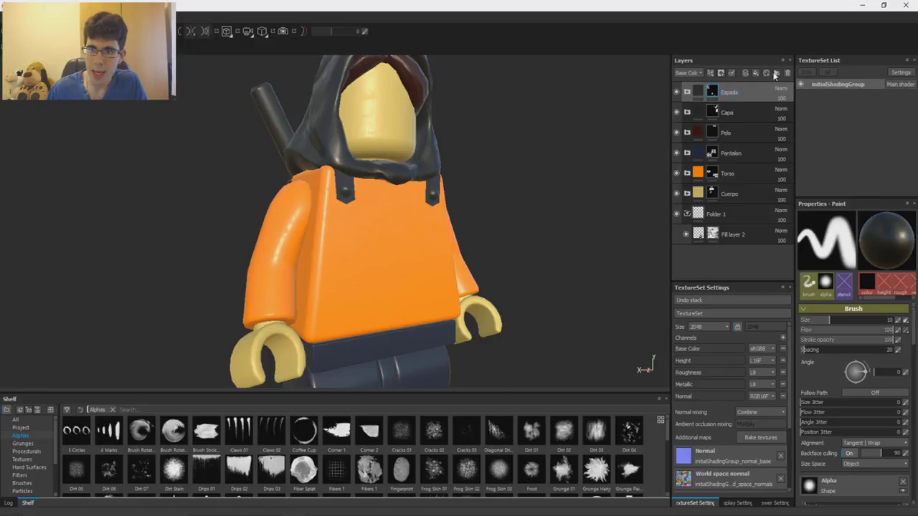
pyautogui.click(776, 73)
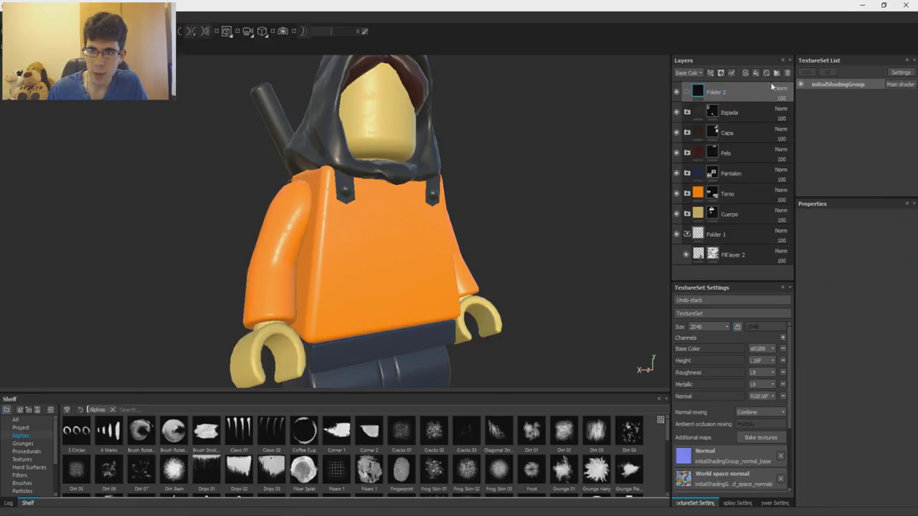
pyautogui.doubleClick(724, 95)
pyautogui.write('El')
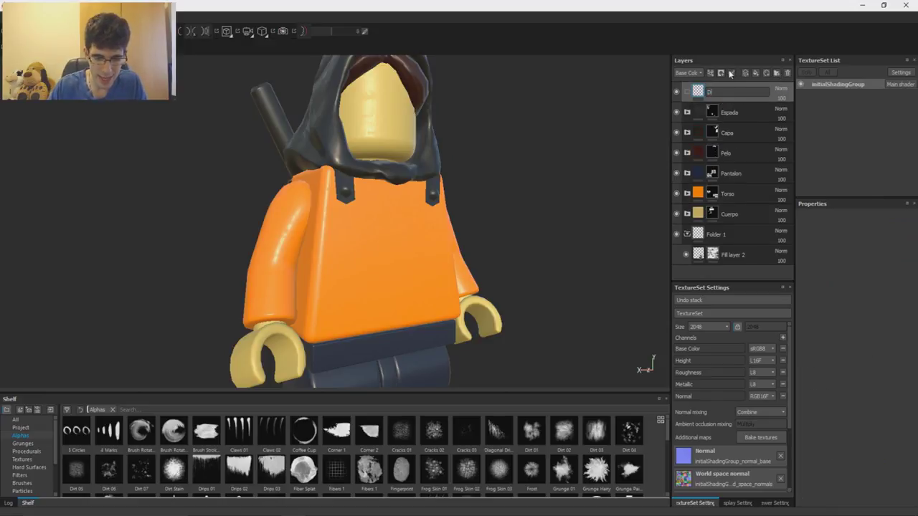
pyautogui.press('Return')
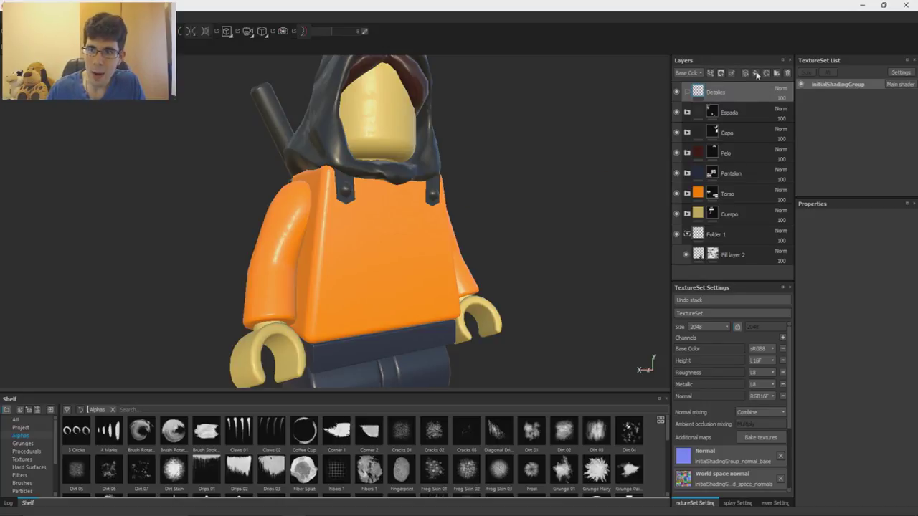
# Add a fill layer inside the Detalles folder and name it Morado
pyautogui.click(756, 74)
pyautogui.moveTo(710, 95); pyautogui.dragTo(717, 111)
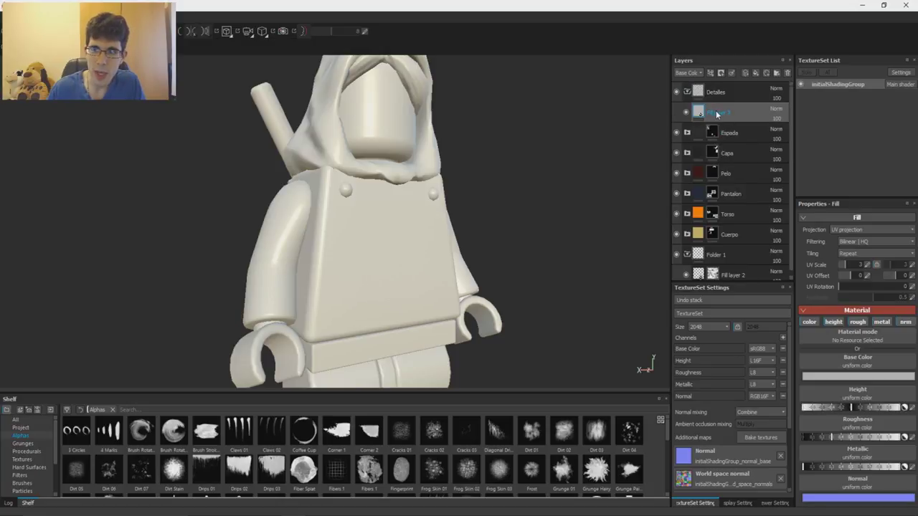
pyautogui.write('Morado')
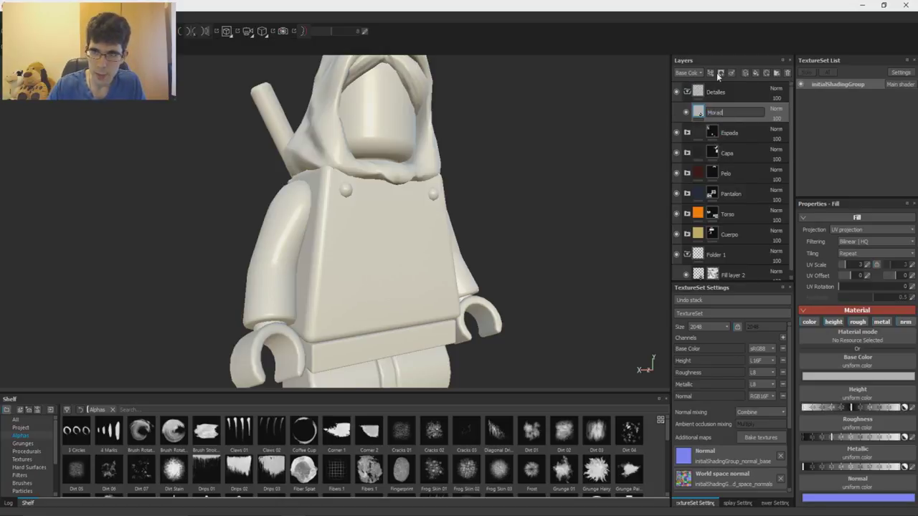
pyautogui.press('Return')
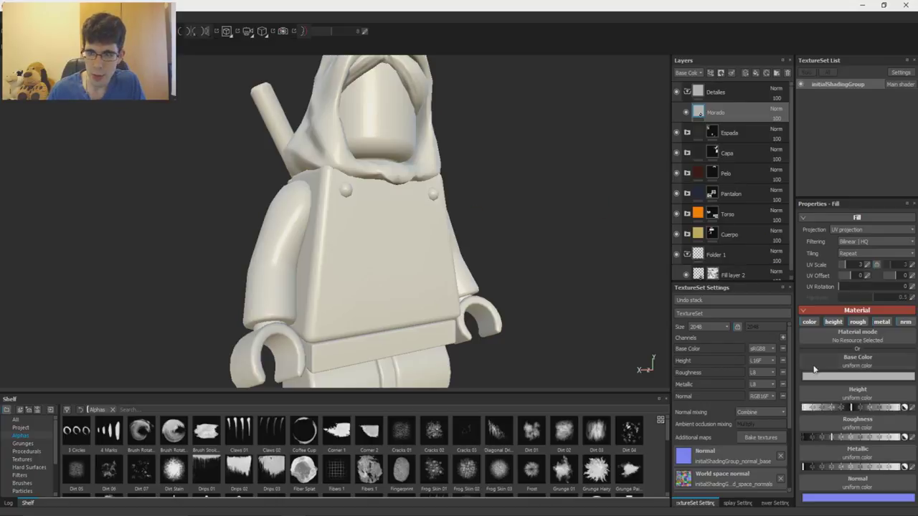
# Set the Morado layer's base color to purple (R 0.192, G 0.003, B 0.283), matching the Photoshop reference drawing
pyautogui.click(817, 376)
pyautogui.moveTo(833, 351); pyautogui.dragTo(808, 388)
pyautogui.click(817, 362)
pyautogui.hotkey('alt', 'Tab')
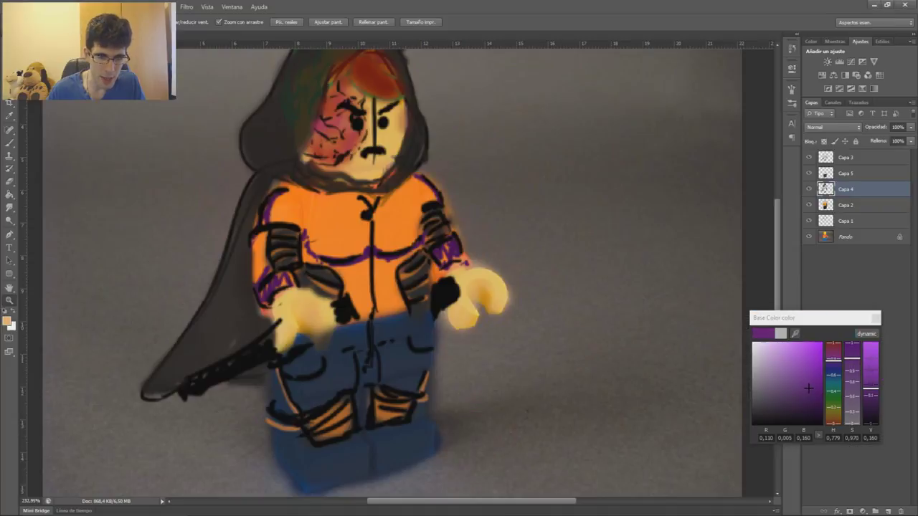
pyautogui.hotkey('alt', 'Tab')
pyautogui.hotkey('alt', 'Tab')
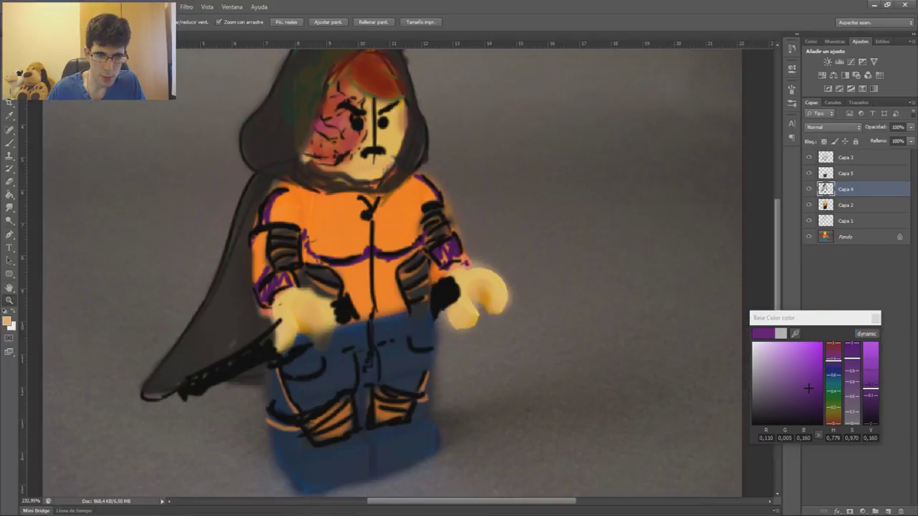
pyautogui.hotkey('alt', 'Tab')
pyautogui.click(814, 379)
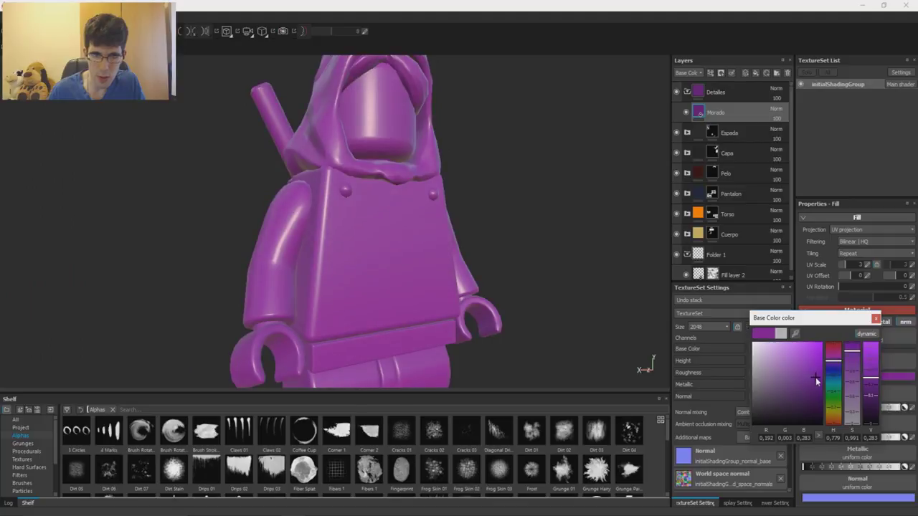
pyautogui.click(876, 318)
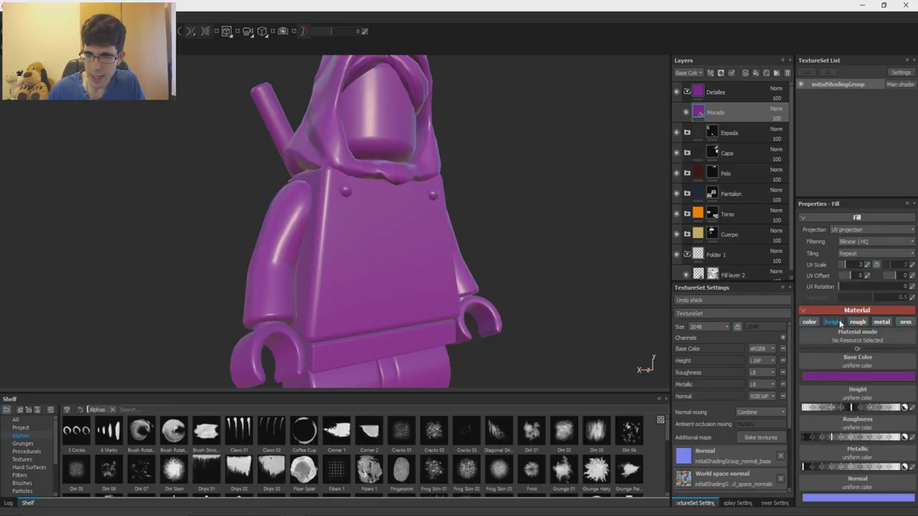
# Raise the Morado layer's roughness slightly and disable its height, metal and normal channels
pyautogui.moveTo(837, 437); pyautogui.dragTo(845, 436)
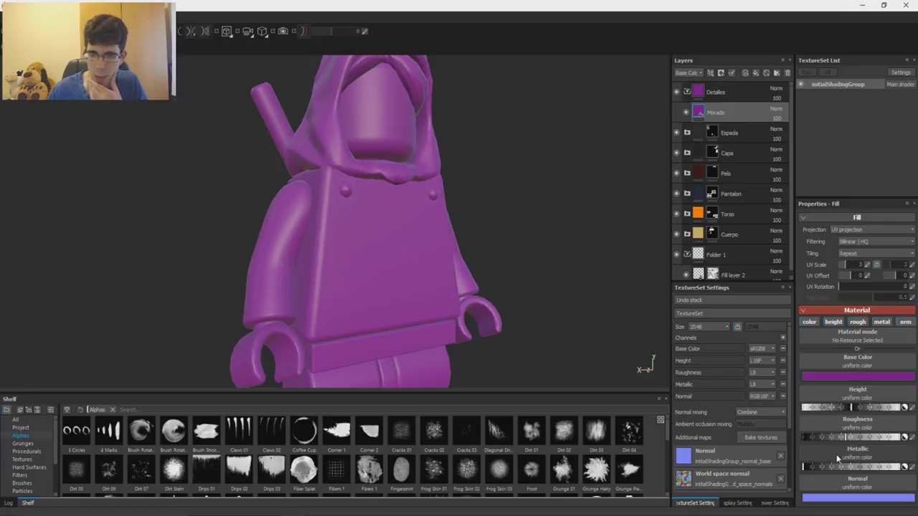
pyautogui.click(906, 322)
pyautogui.click(882, 322)
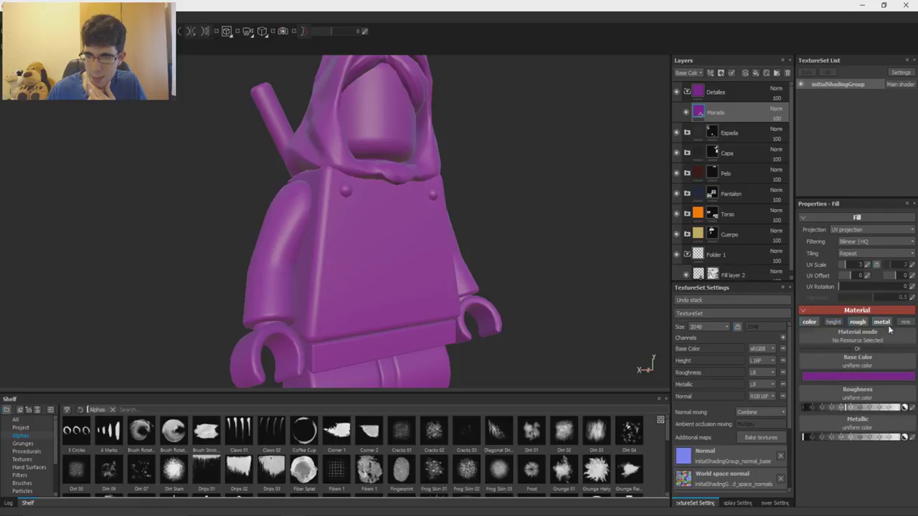
pyautogui.click(834, 322)
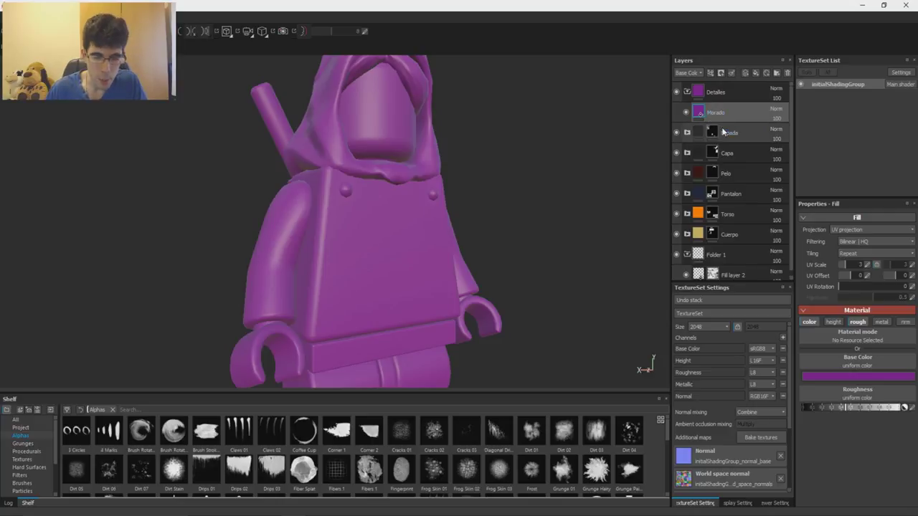
# Duplicate the Morado layer and set the copy's base color to near-black (0.004 for R, G and B)
pyautogui.hotkey('ctrl', 'd')
pyautogui.click(816, 376)
pyautogui.moveTo(815, 382); pyautogui.dragTo(760, 421)
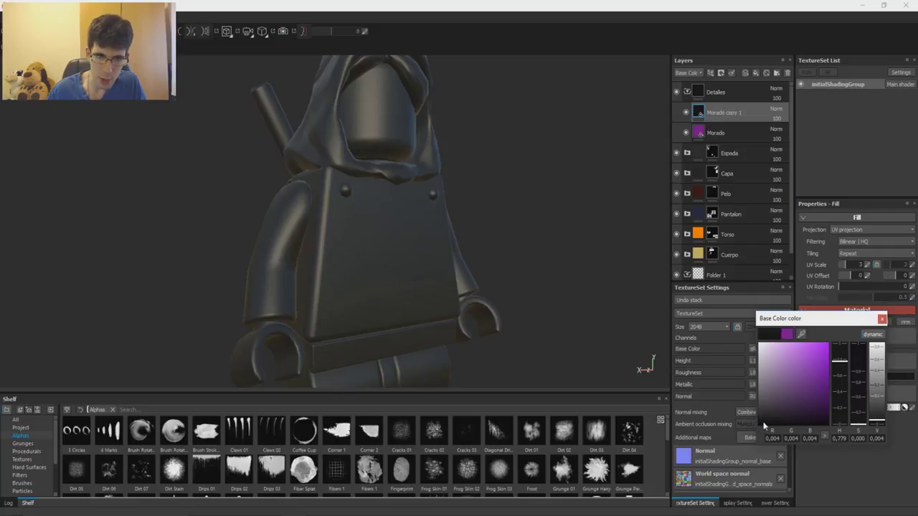
pyautogui.click(882, 319)
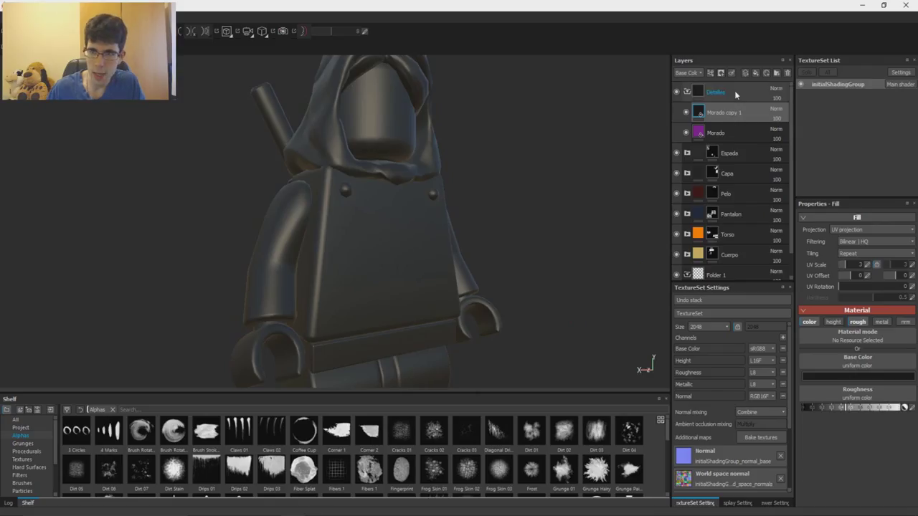
# Rename the black copy of the Morado layer as Negro
pyautogui.doubleClick(728, 113)
pyautogui.write('Negro')
pyautogui.press('Return')
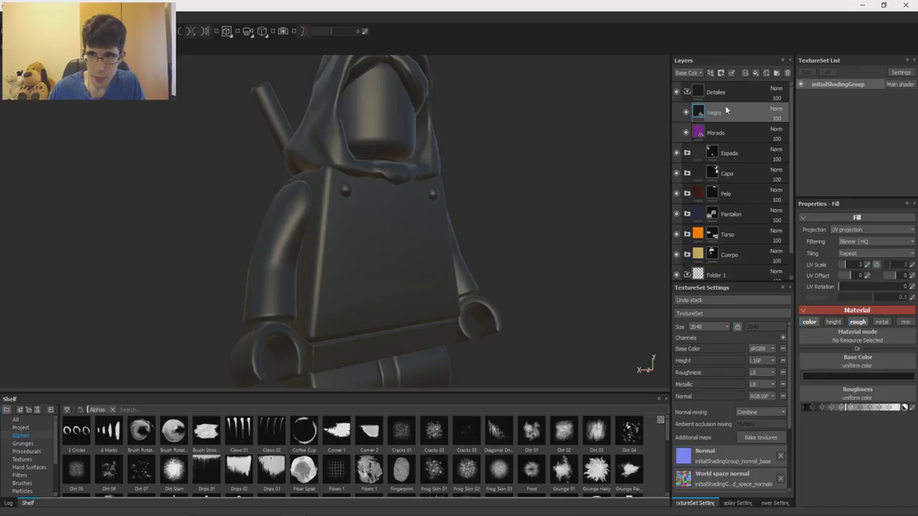
# Duplicate the Negro layer and name the copy Gris
pyautogui.hotkey('ctrl', 'd')
pyautogui.doubleClick(718, 113)
pyautogui.write('Gris')
pyautogui.press('Return')
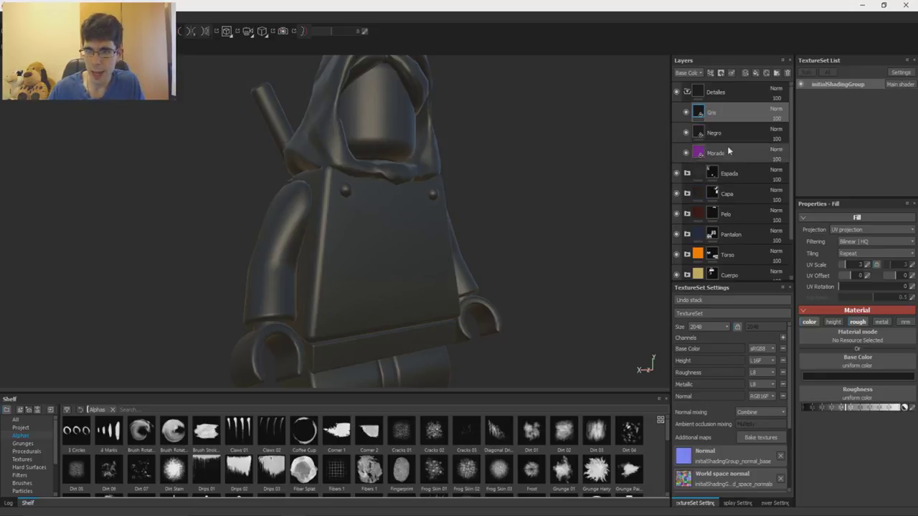
# Set the Gris layer's base color to dark gray (0.038 for R, G and B)
pyautogui.click(815, 374)
pyautogui.moveTo(753, 398); pyautogui.dragTo(746, 412)
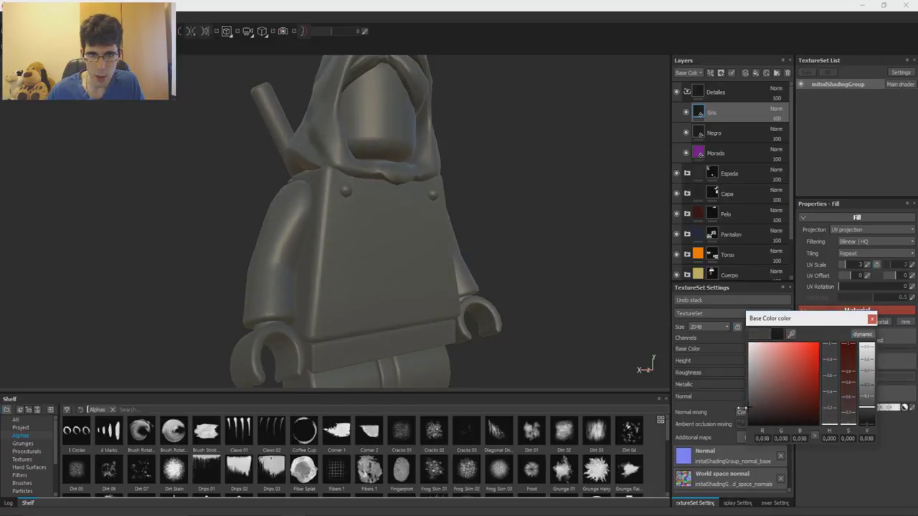
pyautogui.click(871, 318)
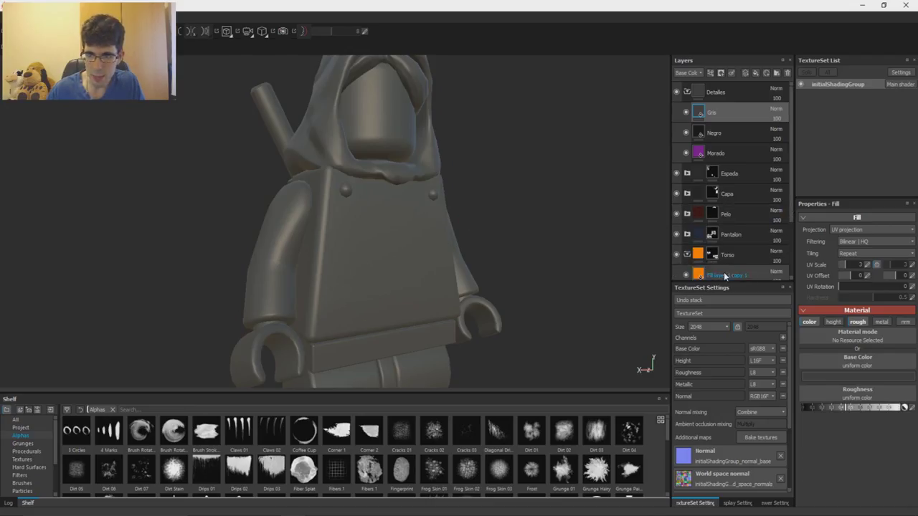
# Copy the orange fill layer from the Torso folder to the top of the Detalles folder
pyautogui.click(726, 277)
pyautogui.moveTo(730, 277); pyautogui.dragTo(732, 108)
pyautogui.moveTo(733, 106)
pyautogui.mouseDown()
pyautogui.moveTo(732, 149)
pyautogui.moveTo(732, 119)
pyautogui.mouseUp()
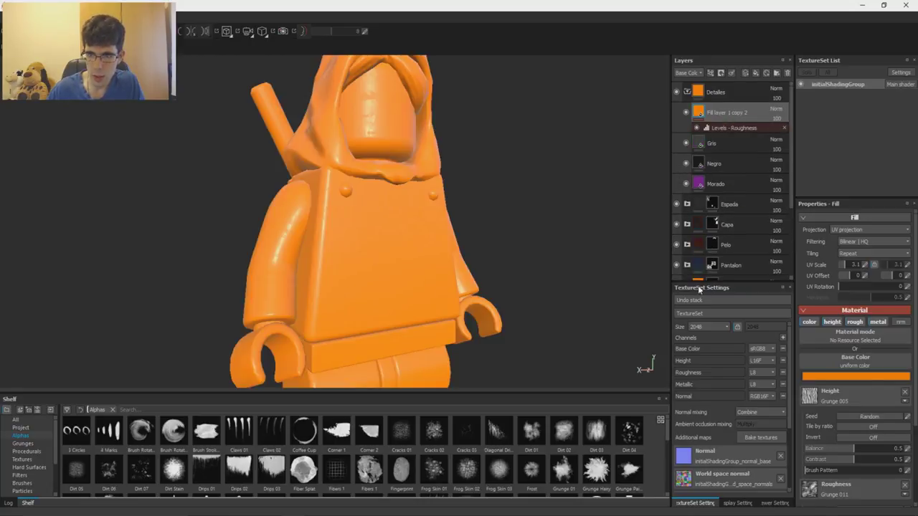
pyautogui.scroll(-1, 793, 225)
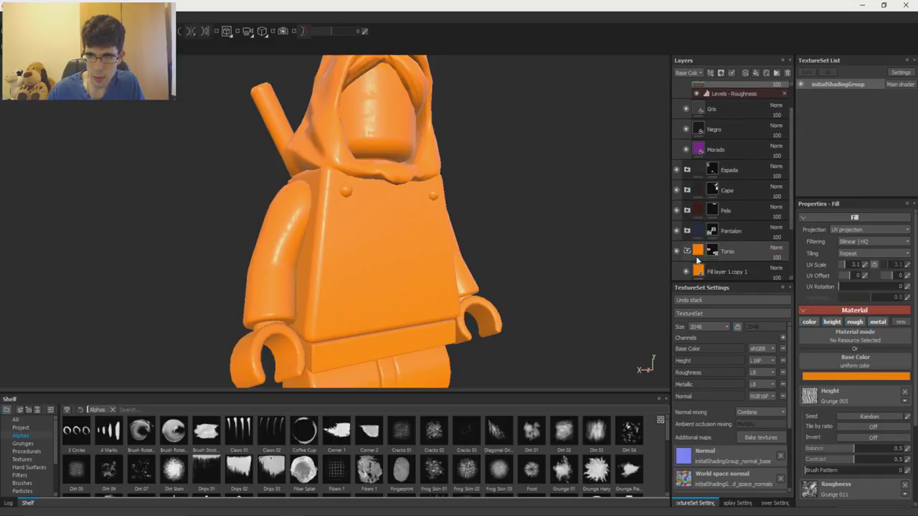
pyautogui.scroll(1, 793, 155)
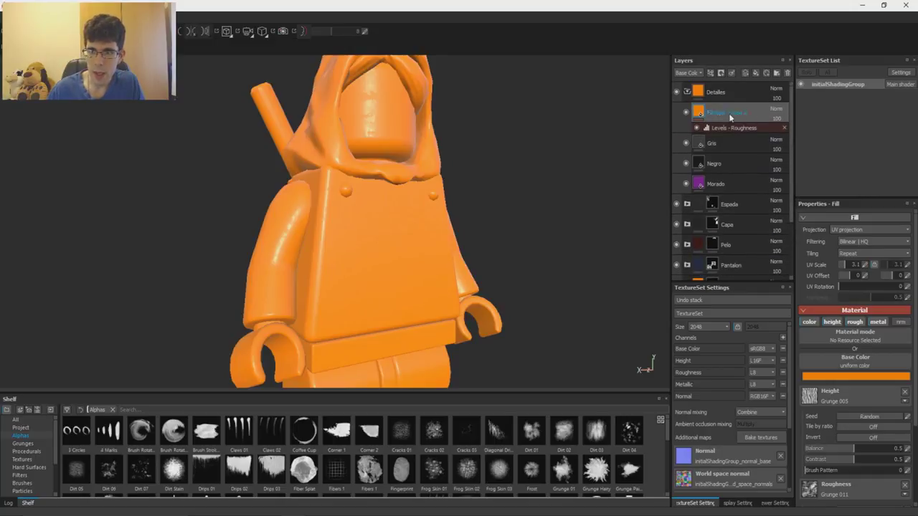
# Remove the grunge textures from the orange copy's height and roughness, leaving only its color and rough channels enabled
pyautogui.click(904, 392)
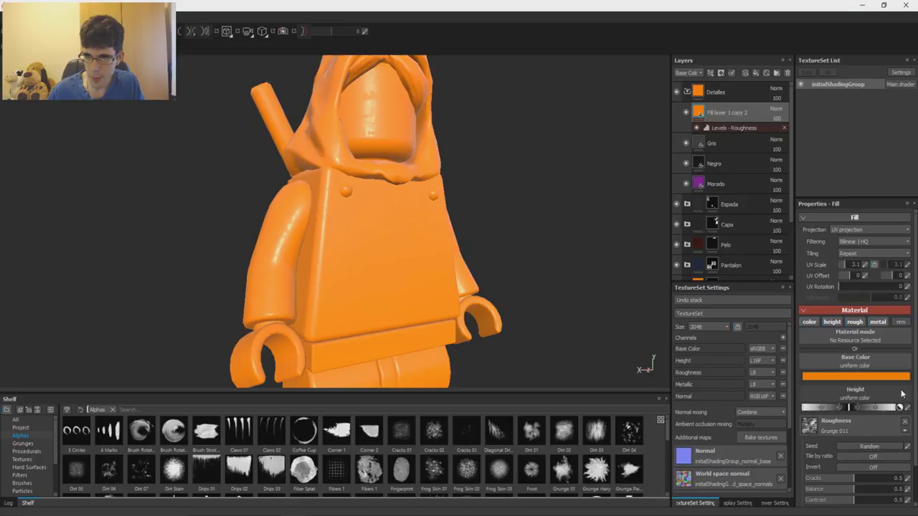
pyautogui.click(832, 322)
pyautogui.click(910, 393)
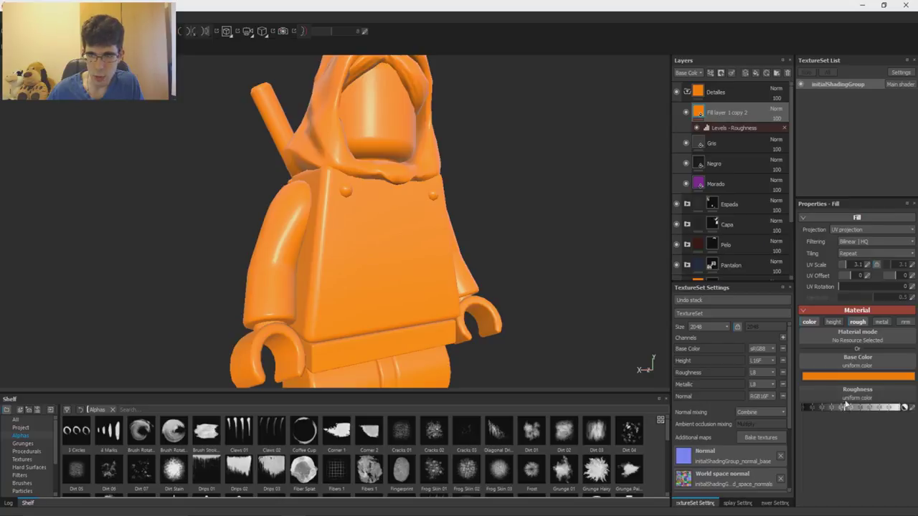
# Toggle the visibility of the orange and Gris layers to compare the detail colors on the figure
pyautogui.keyDown('alt'); pyautogui.moveTo(469, 240); pyautogui.dragTo(486, 216); pyautogui.keyUp('alt')
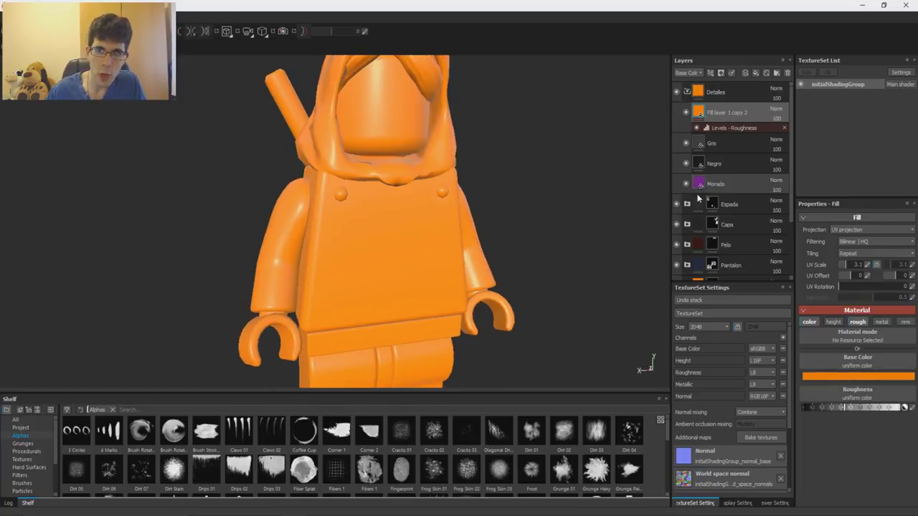
pyautogui.click(687, 112)
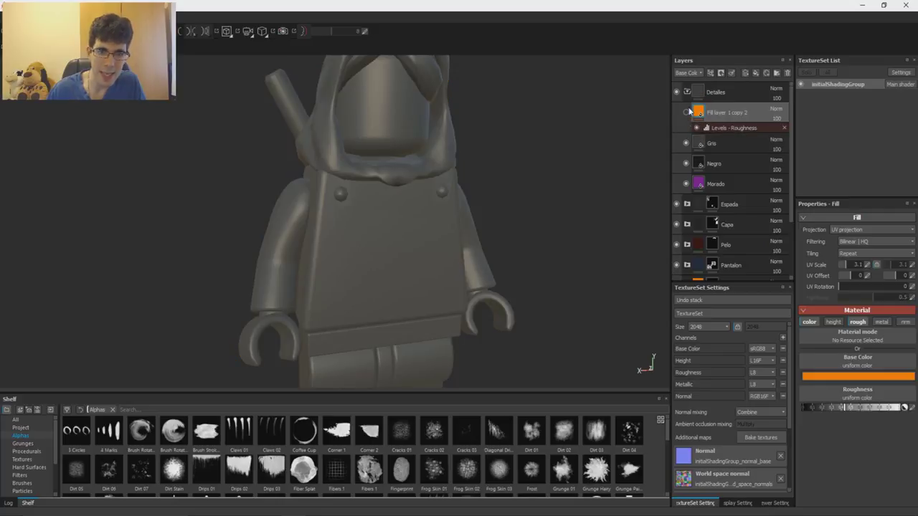
pyautogui.click(685, 143)
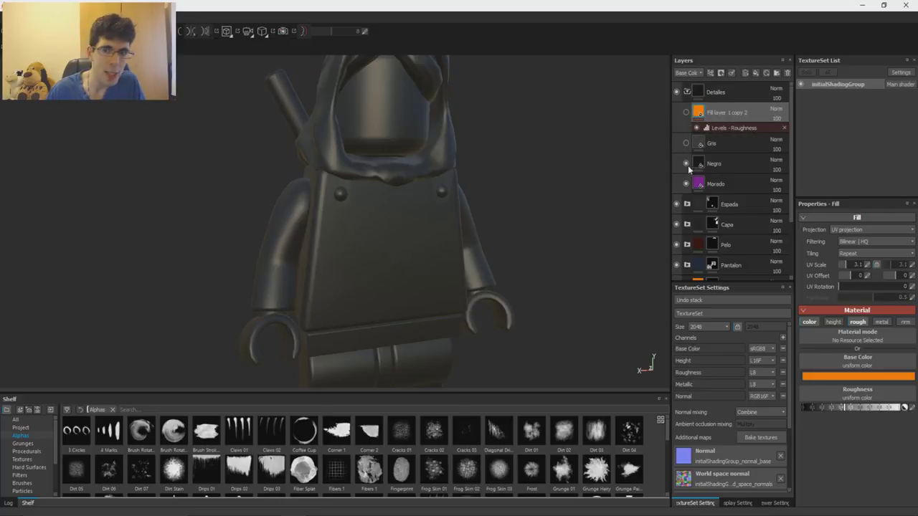
pyautogui.click(687, 144)
pyautogui.click(686, 113)
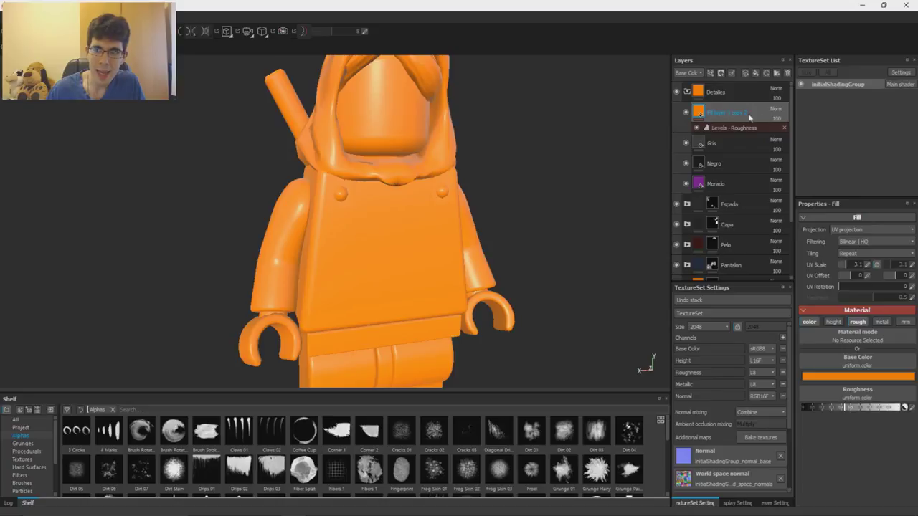
# Delete the Levels - Roughness effect from the orange fill layer and rename the layer Naranja
pyautogui.click(784, 127)
pyautogui.rightClick(727, 112)
pyautogui.doubleClick(720, 112)
pyautogui.write('Naranja')
pyautogui.press('Return')
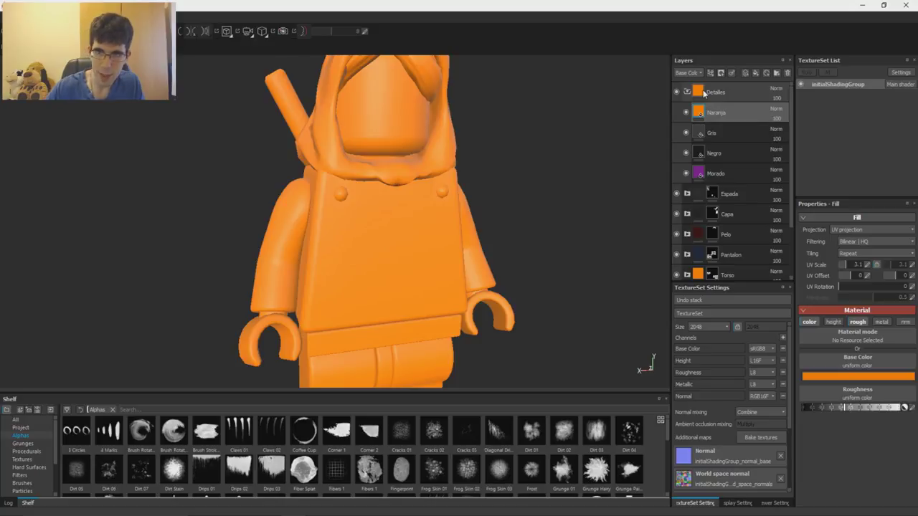
# Add a black mask to each of the Naranja, Gris, Negro and Morado fill layers in the Detalles folder
pyautogui.rightClick(735, 108)
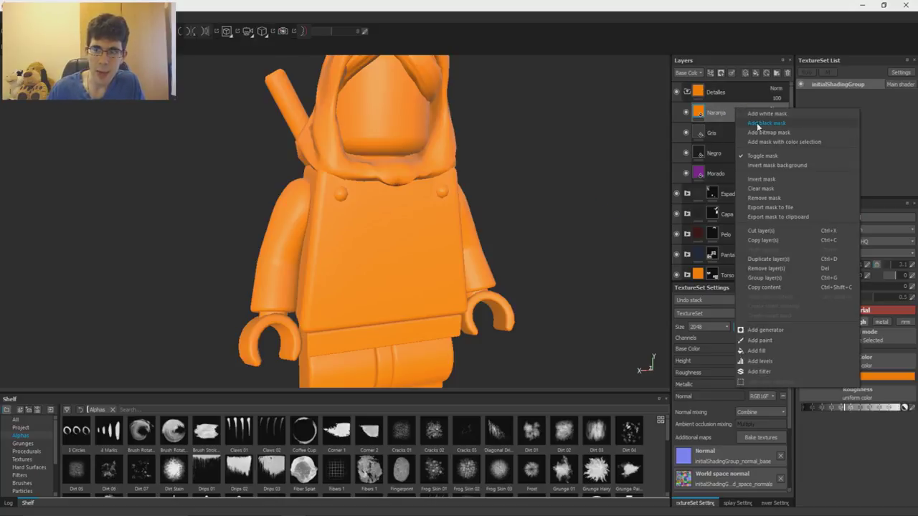
pyautogui.click(766, 123)
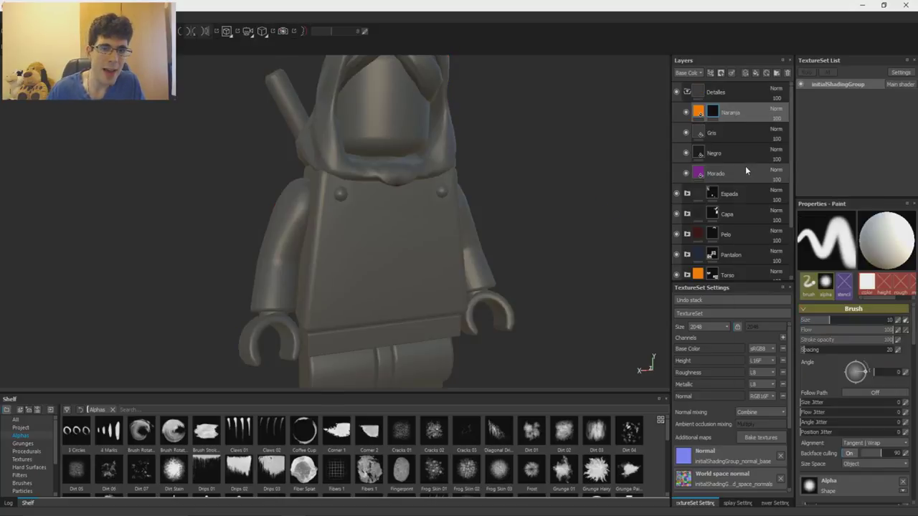
pyautogui.click(732, 138)
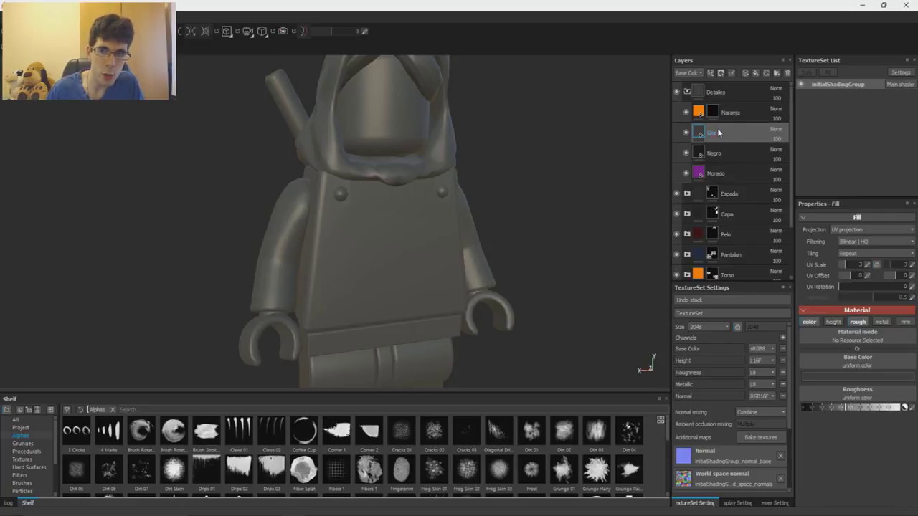
pyautogui.rightClick(721, 129)
pyautogui.click(739, 147)
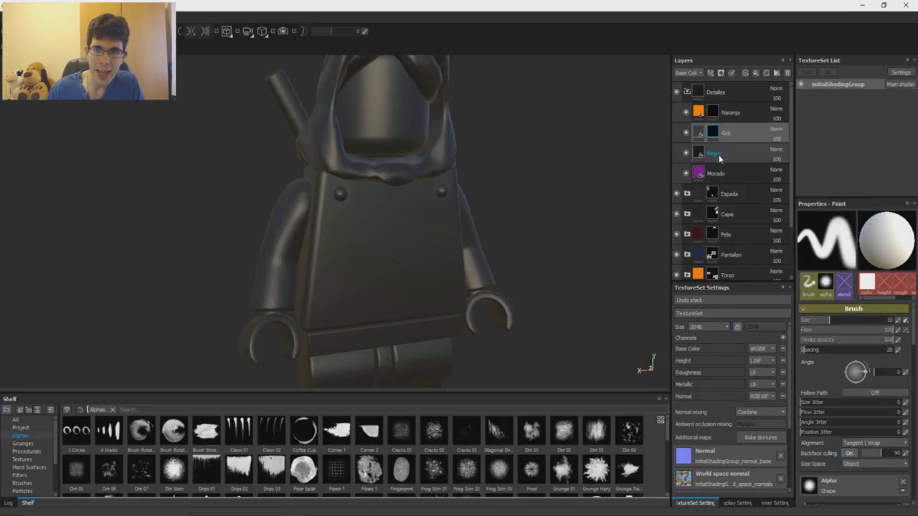
pyautogui.rightClick(719, 153)
pyautogui.click(735, 166)
pyautogui.click(720, 171)
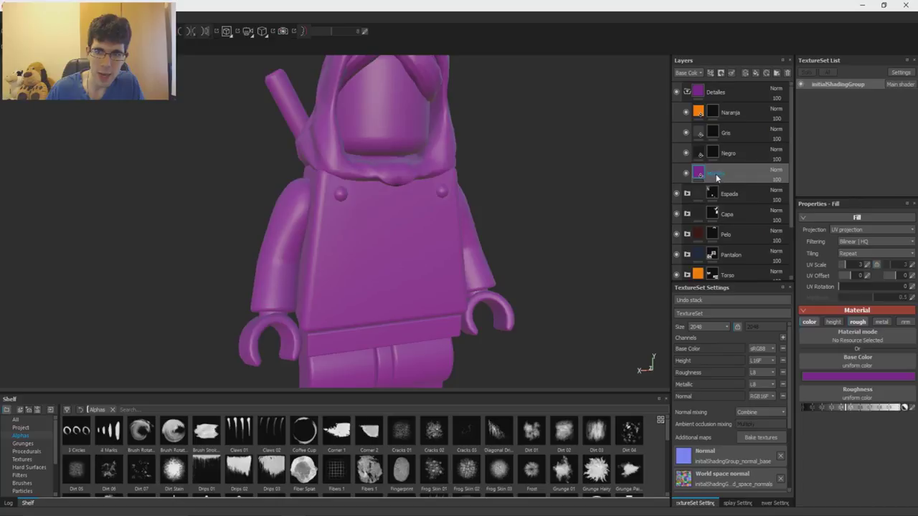
pyautogui.rightClick(719, 175)
pyautogui.click(736, 188)
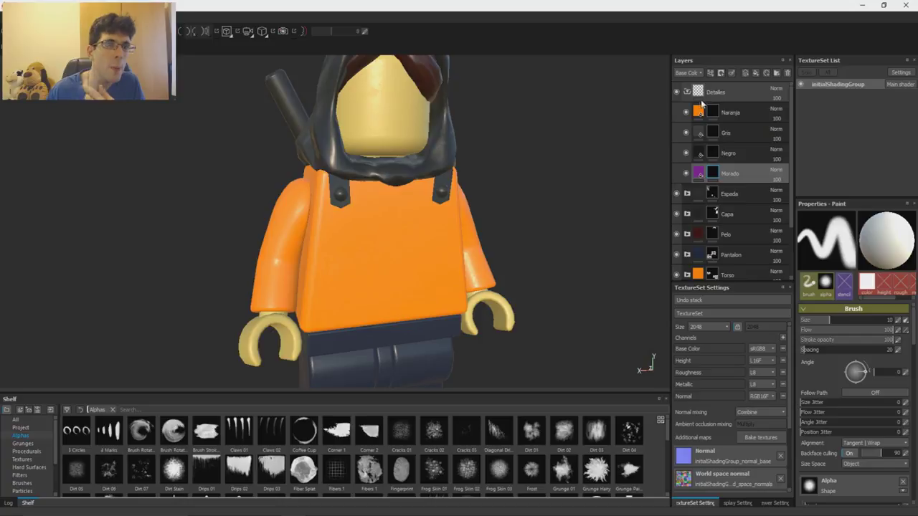
# Try a diagonal white stroke across the torso on a new paint layer in Detalles and delete that layer
pyautogui.click(746, 73)
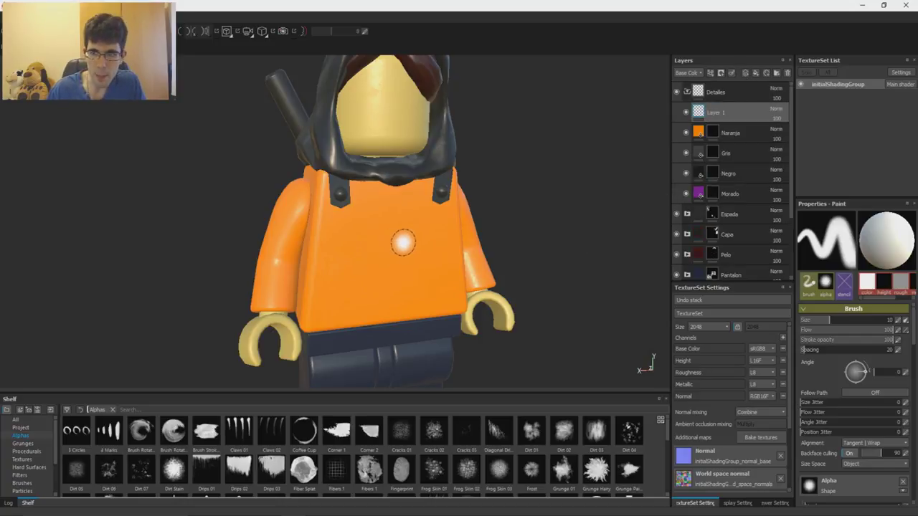
pyautogui.moveTo(913, 334); pyautogui.dragTo(913, 382)
pyautogui.moveTo(403, 206); pyautogui.dragTo(326, 308)
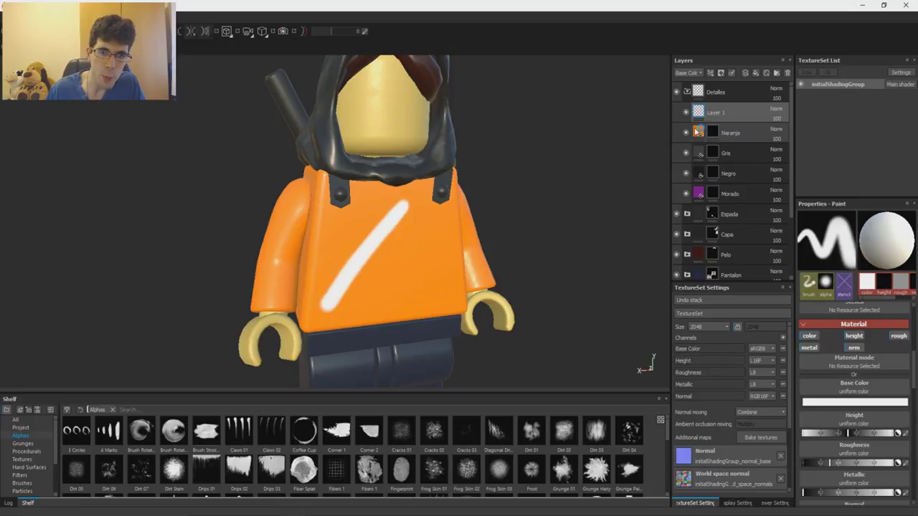
pyautogui.click(787, 73)
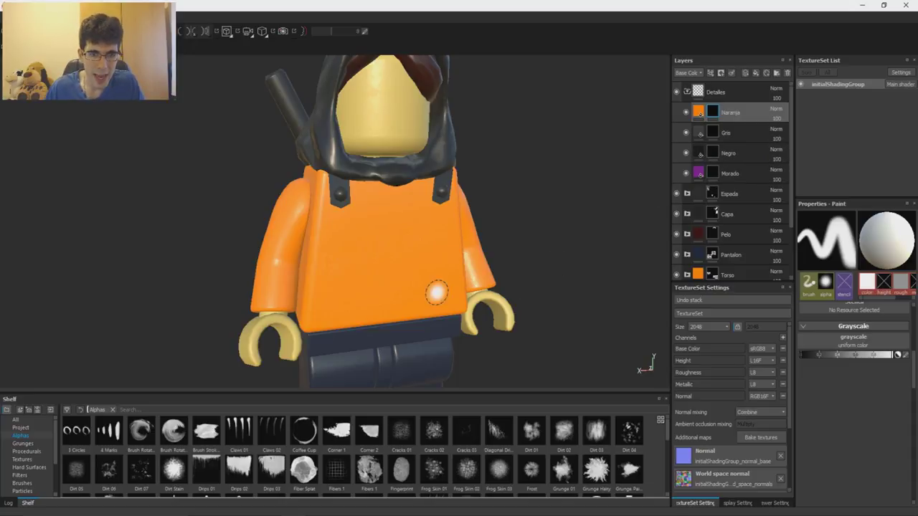
# Move the Negro layer to the top of the Detalles folder and check the painted character reference in Photoshop
pyautogui.moveTo(740, 155); pyautogui.dragTo(740, 105)
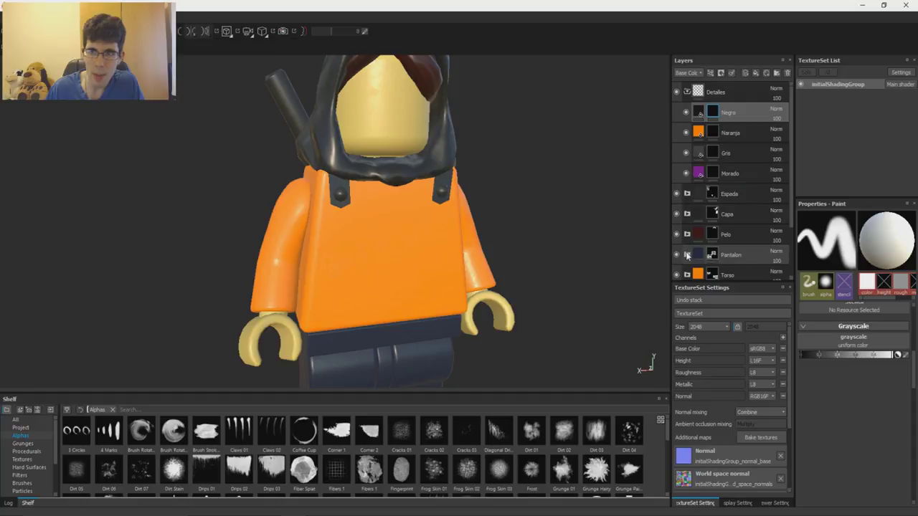
pyautogui.keyDown('alt'); pyautogui.moveTo(416, 260); pyautogui.dragTo(406, 245); pyautogui.keyUp('alt')
pyautogui.hotkey('alt', 'Tab')
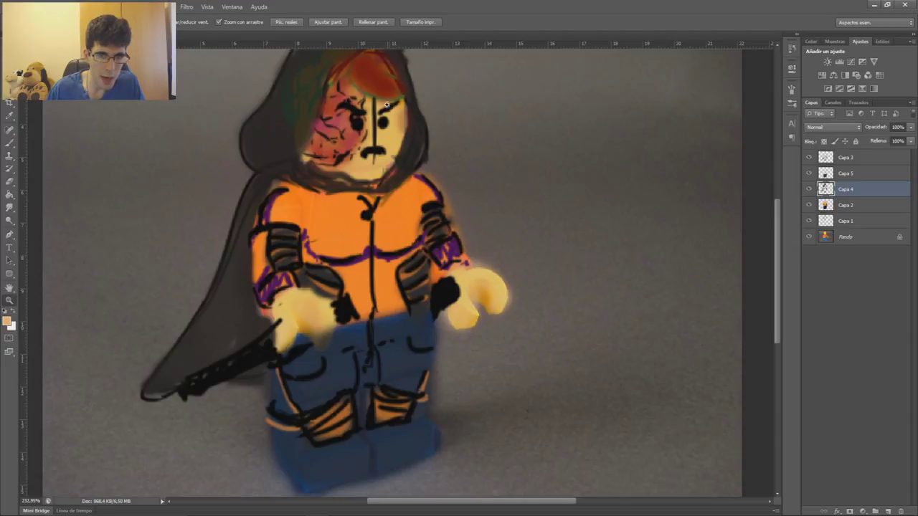
pyautogui.click(306, 515)
# Turn on symmetry painting for the figure and frame its head from the front
pyautogui.keyDown('alt'); pyautogui.moveTo(401, 191); pyautogui.dragTo(419, 231, button='middle'); pyautogui.keyUp('alt')
pyautogui.keyDown('alt'); pyautogui.moveTo(418, 230); pyautogui.dragTo(418, 189, button='right'); pyautogui.keyUp('alt')
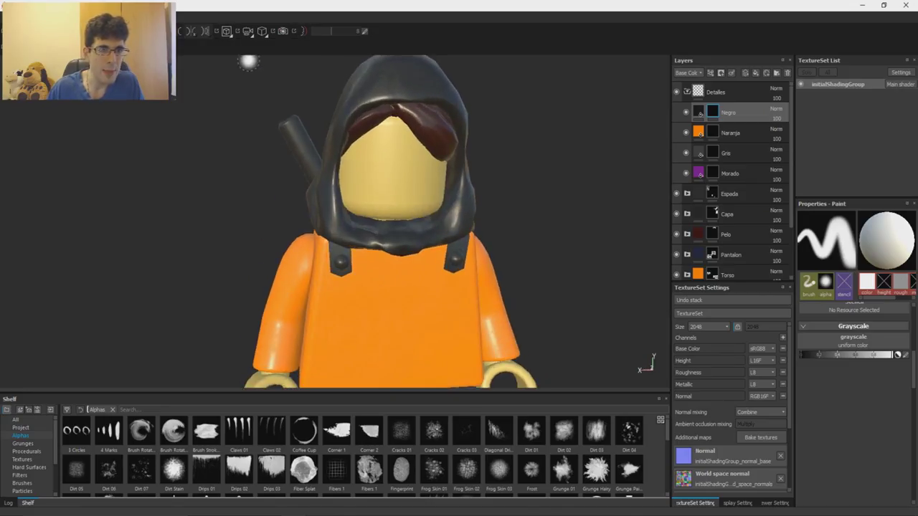
pyautogui.click(178, 34)
pyautogui.moveTo(455, 192)
pyautogui.keyDown('alt'); pyautogui.mouseDown()
pyautogui.moveTo(410, 186)
pyautogui.moveTo(428, 183)
pyautogui.moveTo(425, 174)
pyautogui.mouseUp(); pyautogui.keyUp('alt')
pyautogui.keyDown('alt'); pyautogui.moveTo(426, 174); pyautogui.dragTo(453, 228, button='right'); pyautogui.keyUp('alt')
pyautogui.keyDown('alt'); pyautogui.moveTo(434, 196); pyautogui.dragTo(403, 191, button='middle'); pyautogui.keyUp('alt')
# Choose the Default Hard brush and reduce its size to about 2.9 for painting the Negro mask
pyautogui.moveTo(914, 360); pyautogui.dragTo(917, 315)
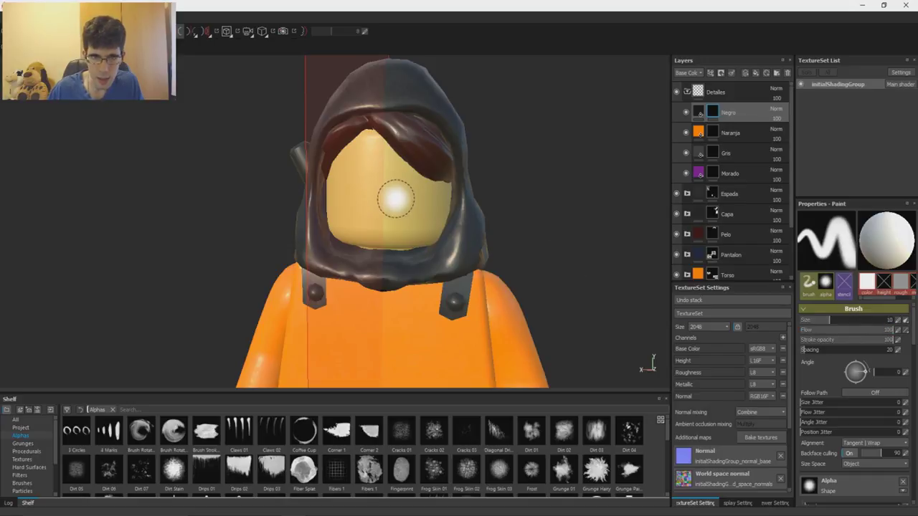
pyautogui.keyDown('alt'); pyautogui.moveTo(395, 196); pyautogui.dragTo(411, 211, button='right'); pyautogui.keyUp('alt')
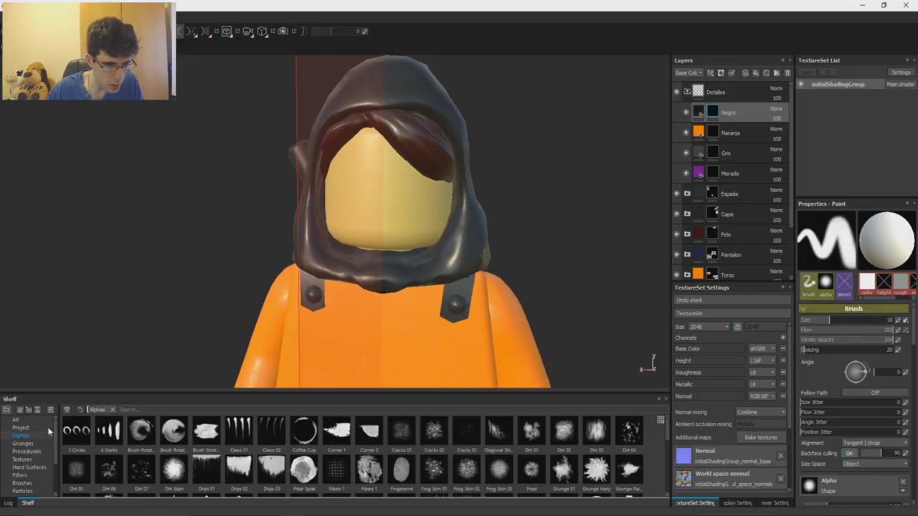
pyautogui.click(29, 443)
pyautogui.click(25, 459)
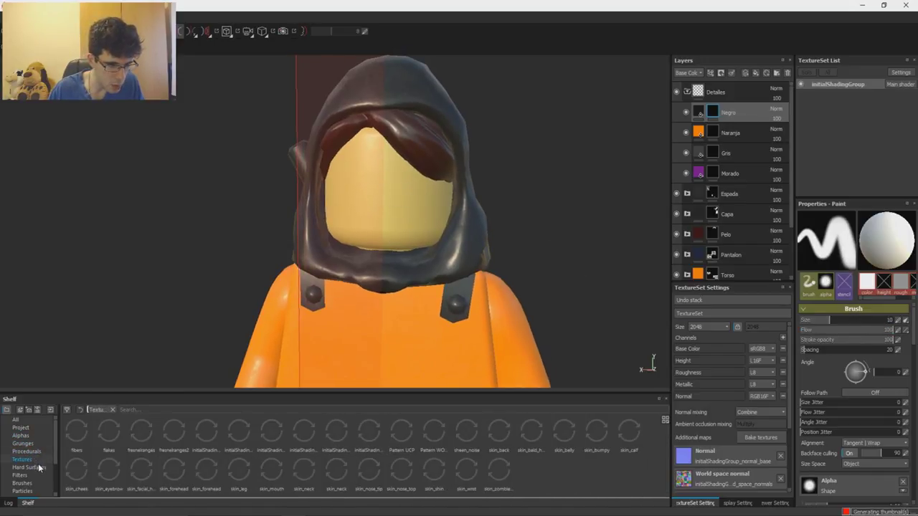
pyautogui.click(36, 483)
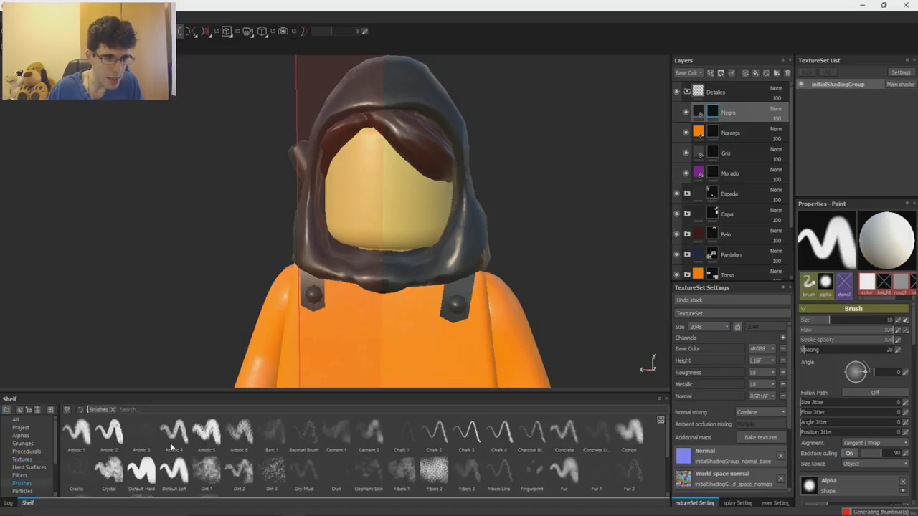
pyautogui.click(141, 475)
pyautogui.keyDown('ctrl'); pyautogui.moveTo(415, 215); pyautogui.dragTo(400, 218, button='right'); pyautogui.keyUp('ctrl')
# Paint two small round mirrored eyes on the face in the Negro mask, undoing misplaced attempts
pyautogui.moveTo(400, 178); pyautogui.dragTo(406, 185)
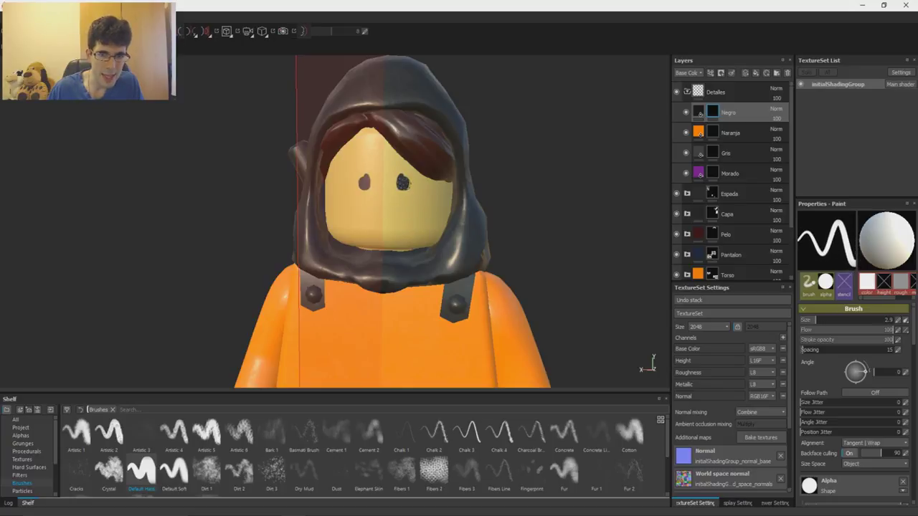
pyautogui.hotkey('ctrl', 'z')
pyautogui.hotkey('ctrl', 'z')
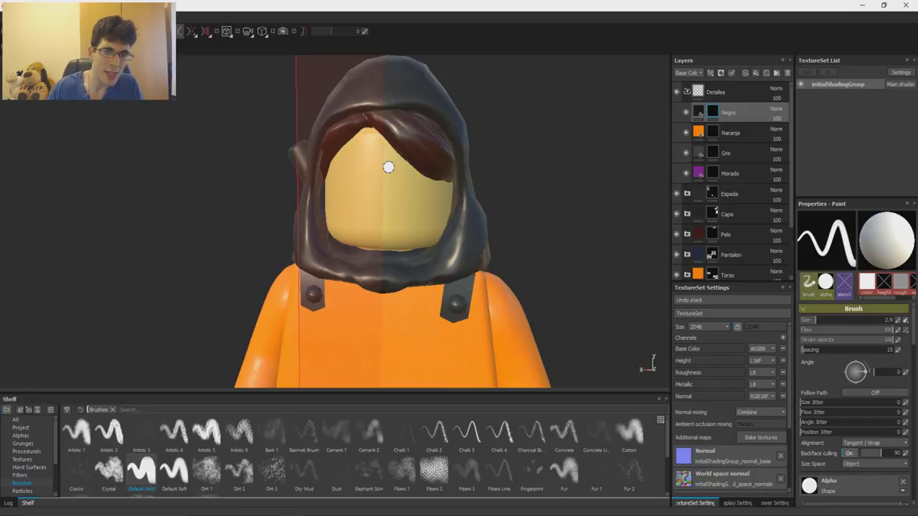
pyautogui.click(412, 177)
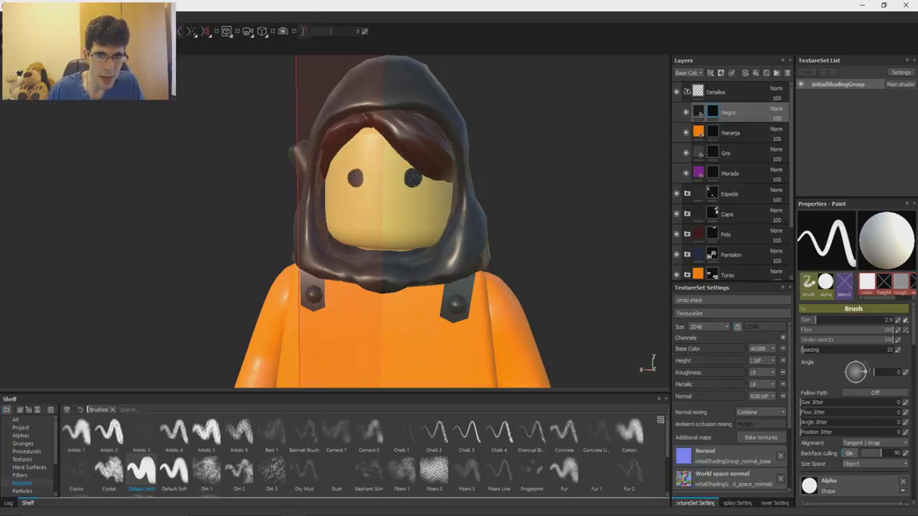
pyautogui.hotkey('ctrl', 'z')
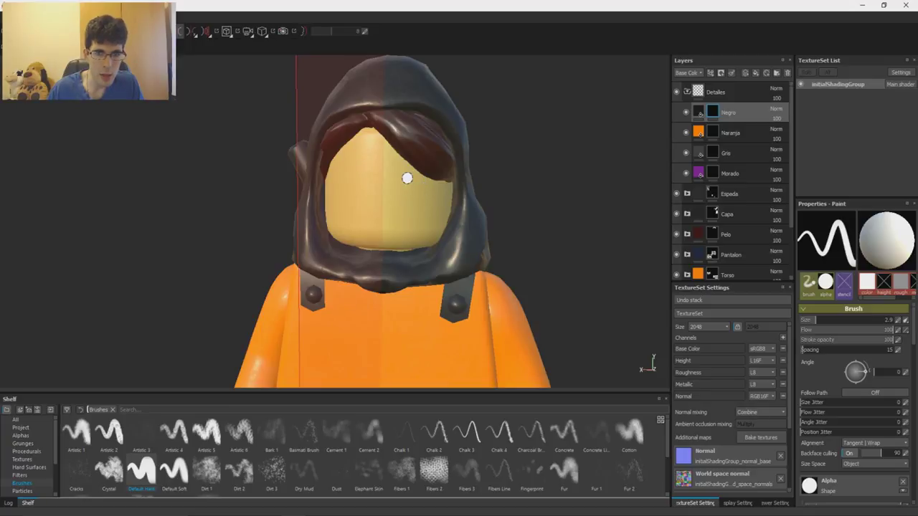
pyautogui.click(406, 177)
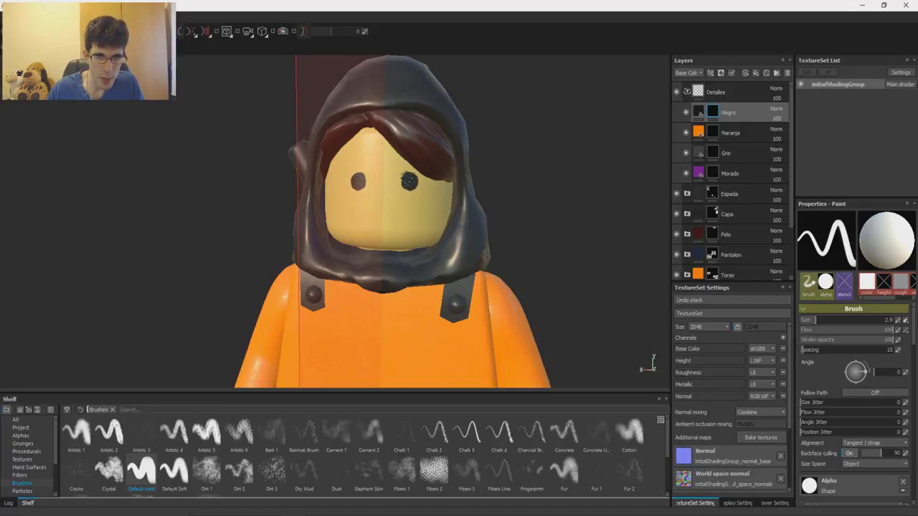
# Paint mirrored angry eyebrows slanting down toward the nose above the eyes, undoing unsatisfactory strokes
pyautogui.moveTo(401, 161)
pyautogui.mouseDown()
pyautogui.moveTo(434, 149)
pyautogui.moveTo(453, 176)
pyautogui.moveTo(430, 162)
pyautogui.mouseUp()
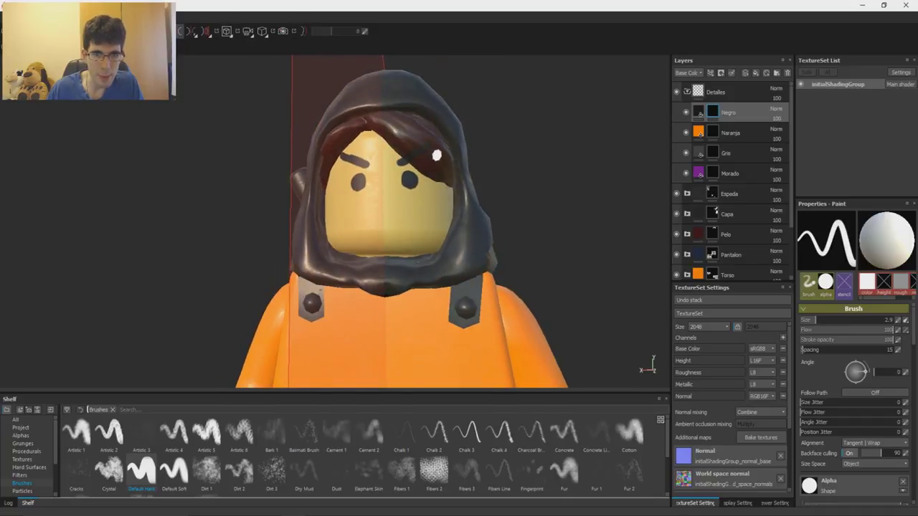
pyautogui.hotkey('ctrl', 'z')
pyautogui.keyDown('alt'); pyautogui.moveTo(386, 189); pyautogui.dragTo(412, 207); pyautogui.keyUp('alt')
pyautogui.moveTo(350, 144)
pyautogui.mouseDown()
pyautogui.moveTo(362, 162)
pyautogui.moveTo(385, 156)
pyautogui.moveTo(363, 163)
pyautogui.mouseUp()
pyautogui.hotkey('ctrl', 'z')
pyautogui.hotkey('ctrl', 'z')
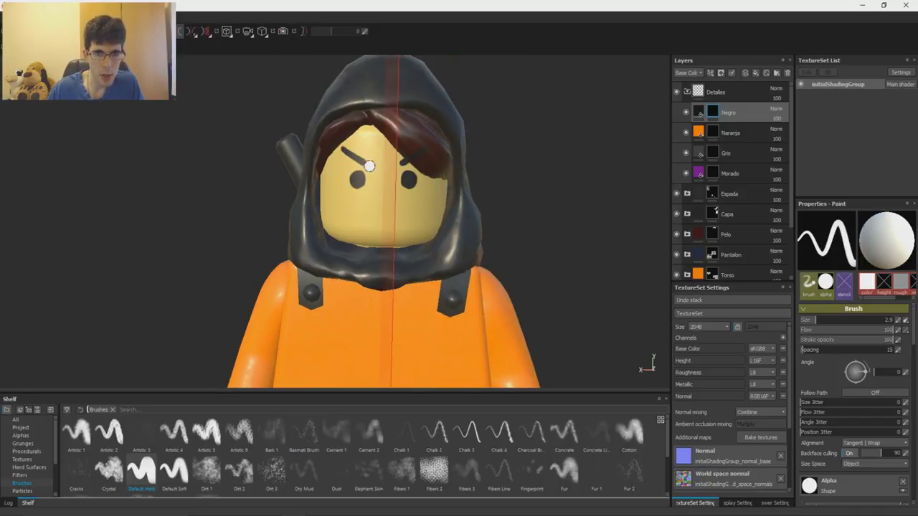
# Paint a curved frowning mouth below the eyes and refine its outline by alternating white and black in the mask
pyautogui.keyDown('alt'); pyautogui.moveTo(434, 173); pyautogui.dragTo(422, 170); pyautogui.keyUp('alt')
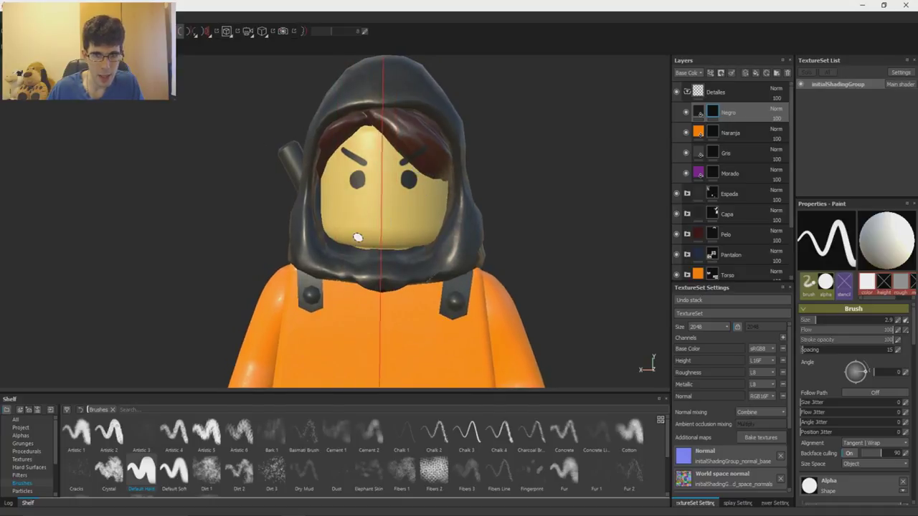
pyautogui.moveTo(366, 224)
pyautogui.mouseDown()
pyautogui.moveTo(383, 217)
pyautogui.moveTo(365, 225)
pyautogui.mouseUp()
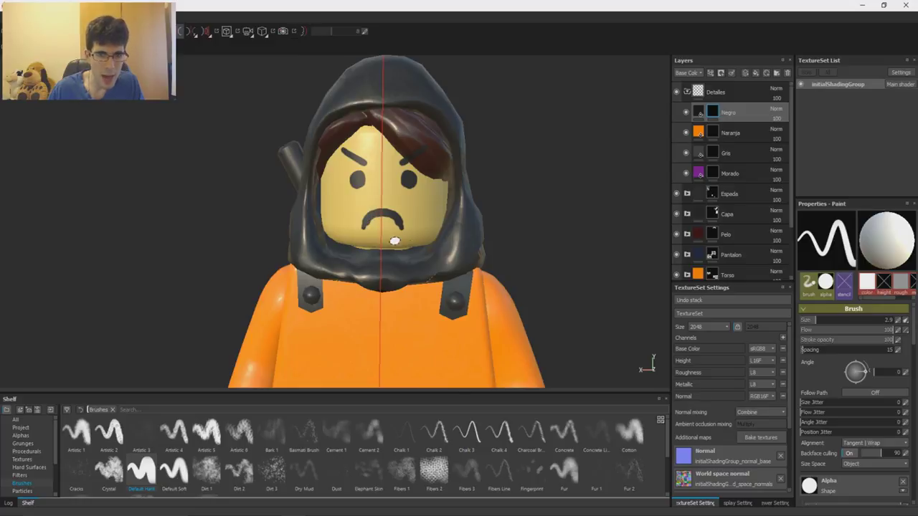
pyautogui.press('x')
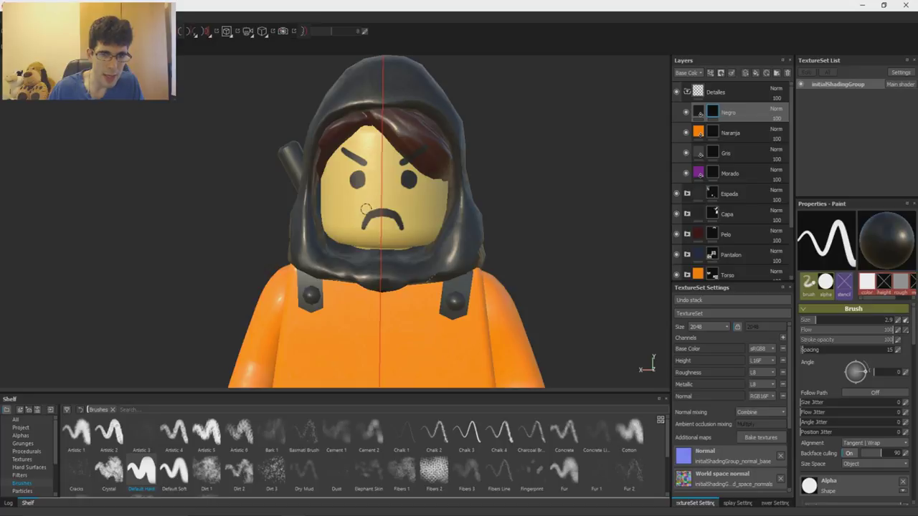
pyautogui.press('x')
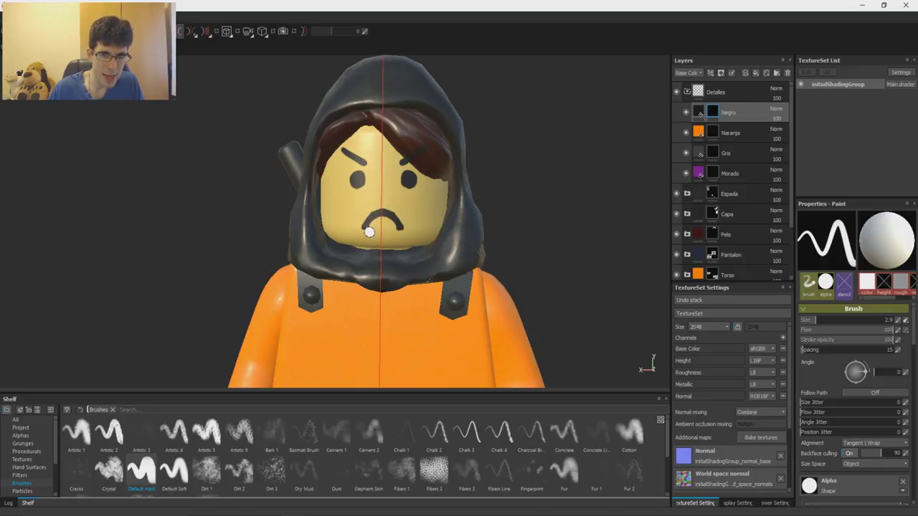
pyautogui.press('x')
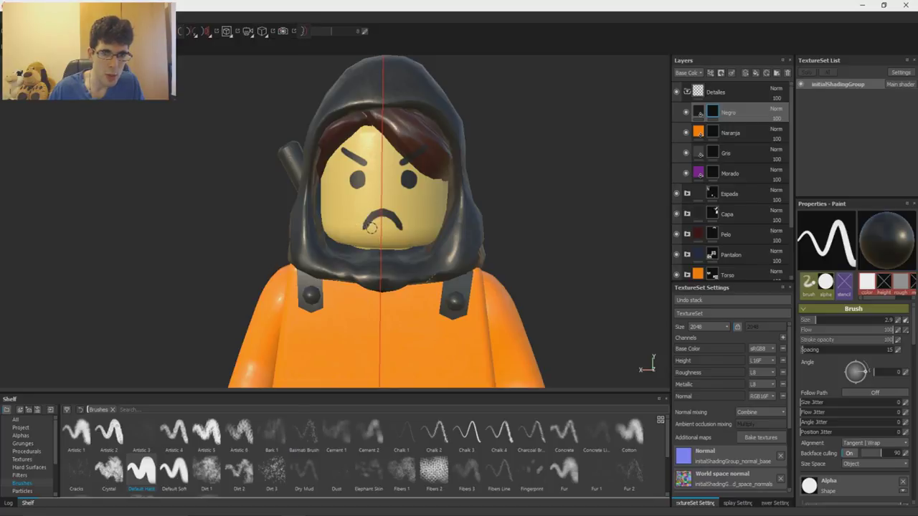
# Try pure red (R 1, G 0, B 0) as the base color of the Negro fill layer
pyautogui.doubleClick(745, 113)
pyautogui.click(703, 112)
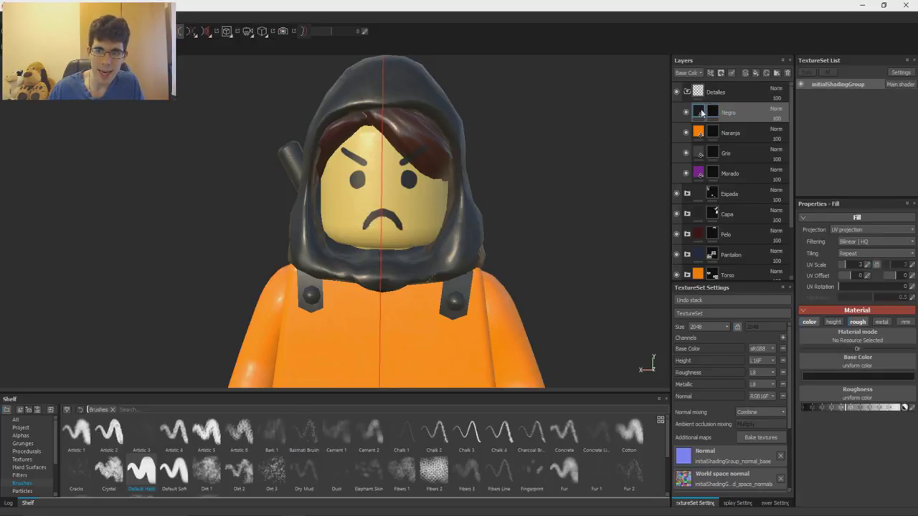
pyautogui.click(819, 381)
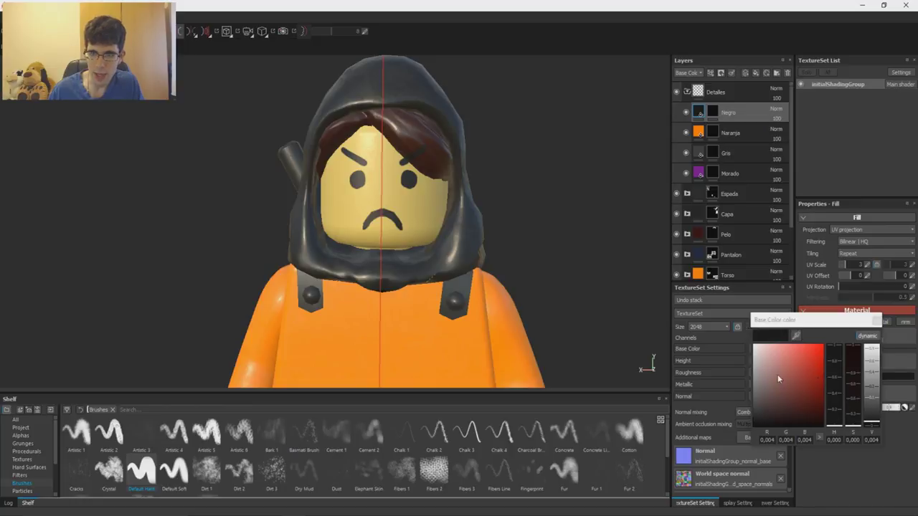
pyautogui.moveTo(776, 377); pyautogui.dragTo(823, 344)
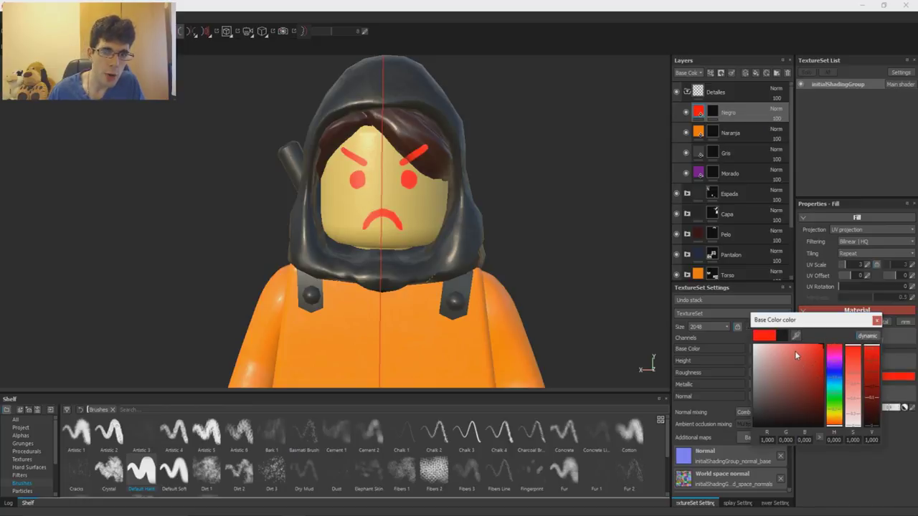
pyautogui.click(876, 322)
# Try erasing the eyes and eyebrows from the Negro layer's mask with black paint
pyautogui.keyDown('alt'); pyautogui.moveTo(493, 221); pyautogui.dragTo(452, 213); pyautogui.keyUp('alt')
pyautogui.scroll(-3, 473, 226)
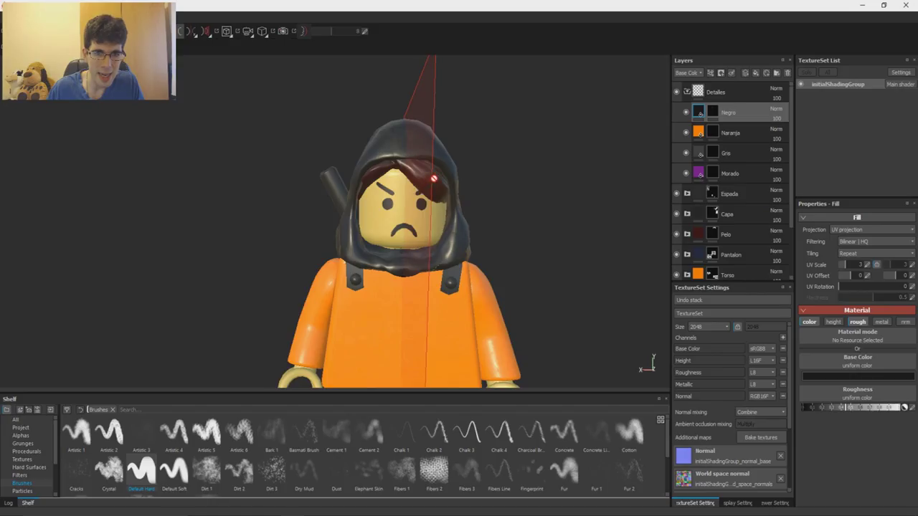
pyautogui.keyDown('alt'); pyautogui.moveTo(411, 180); pyautogui.dragTo(418, 213, button='middle'); pyautogui.keyUp('alt')
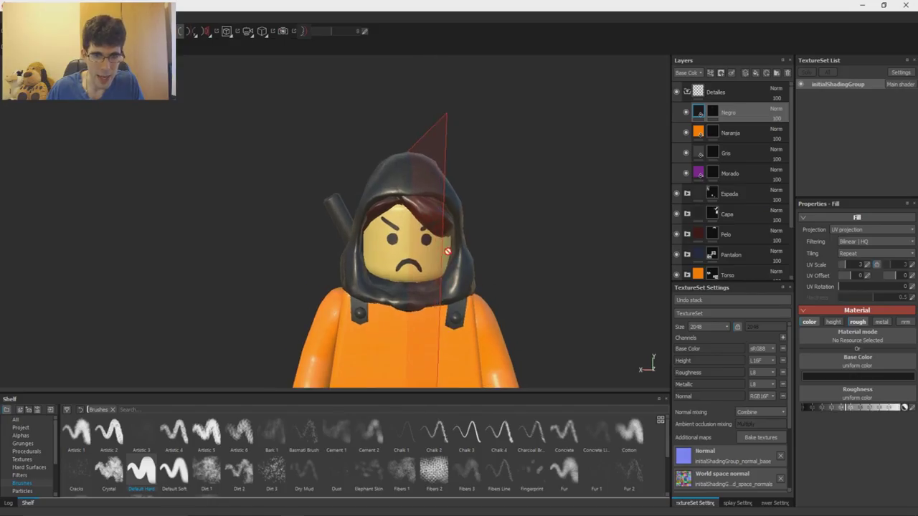
pyautogui.scroll(2, 441, 237)
pyautogui.keyDown('alt'); pyautogui.moveTo(469, 233); pyautogui.dragTo(450, 227); pyautogui.keyUp('alt')
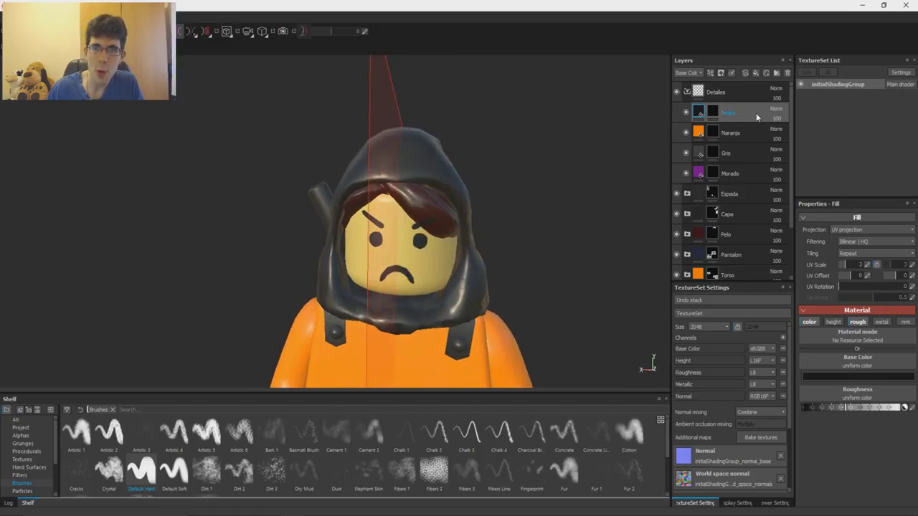
pyautogui.click(711, 113)
pyautogui.moveTo(419, 237); pyautogui.dragTo(425, 235)
pyautogui.hotkey('ctrl', 'z')
pyautogui.hotkey('ctrl', 'z')
pyautogui.hotkey('ctrl', 'z')
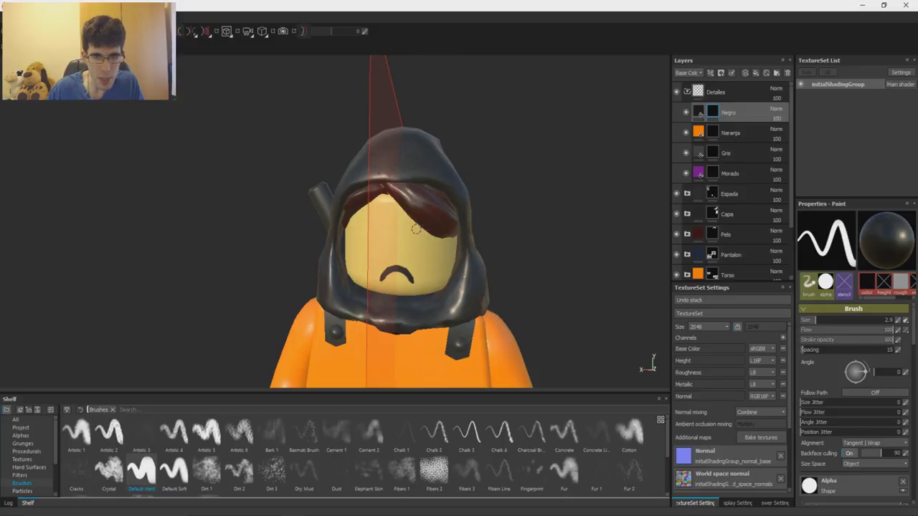
# Repaint two mirrored round black eyes on the face in the Negro layer's mask
pyautogui.press('x')
pyautogui.moveTo(410, 237); pyautogui.dragTo(417, 243)
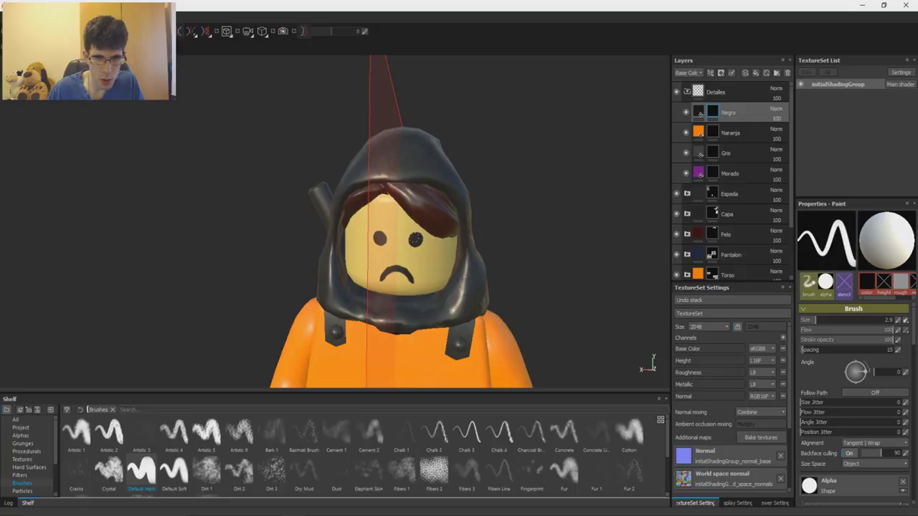
pyautogui.press('x')
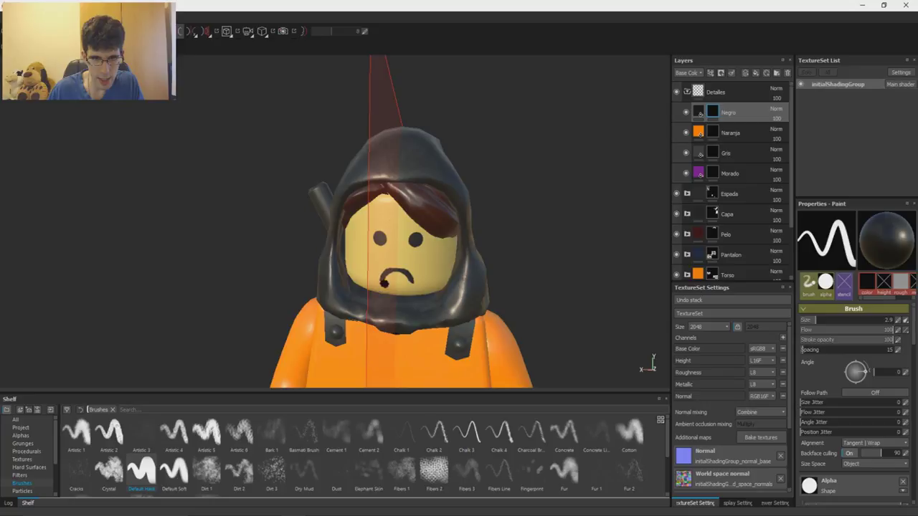
# Reshape the frowning mouth by alternating erasing and repainting its outline in the Negro mask
pyautogui.press('x')
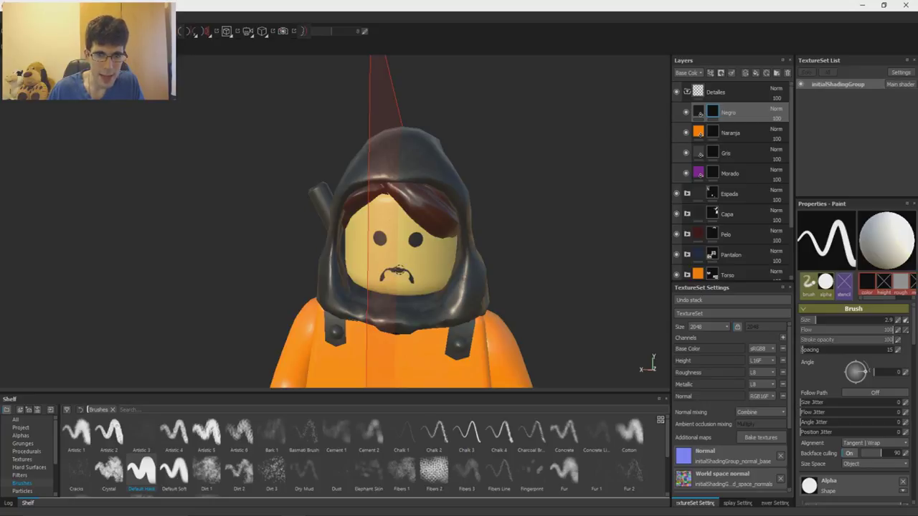
pyautogui.press('x')
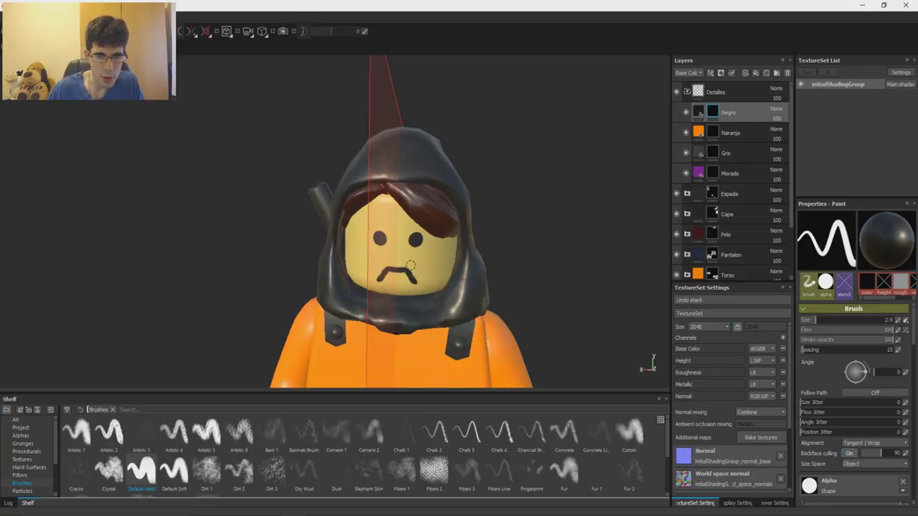
pyautogui.press('x')
pyautogui.moveTo(409, 274); pyautogui.dragTo(420, 279)
pyautogui.press('x')
# Repaint the mirrored angry eyebrows slanting toward the nose above the eyes, undoing the unsatisfactory stroke
pyautogui.press('x')
pyautogui.moveTo(408, 231)
pyautogui.mouseDown()
pyautogui.moveTo(424, 219)
pyautogui.moveTo(455, 242)
pyautogui.mouseUp()
pyautogui.moveTo(455, 242)
pyautogui.keyDown('alt'); pyautogui.mouseDown(button='right')
pyautogui.moveTo(407, 229)
pyautogui.moveTo(434, 233)
pyautogui.mouseUp(button='right'); pyautogui.keyUp('alt')
pyautogui.press('x')
pyautogui.moveTo(914, 341); pyautogui.dragTo(914, 369)
pyautogui.keyDown('alt'); pyautogui.moveTo(459, 283); pyautogui.dragTo(420, 269); pyautogui.keyUp('alt')
pyautogui.hotkey('ctrl', 'z')
pyautogui.press('x')
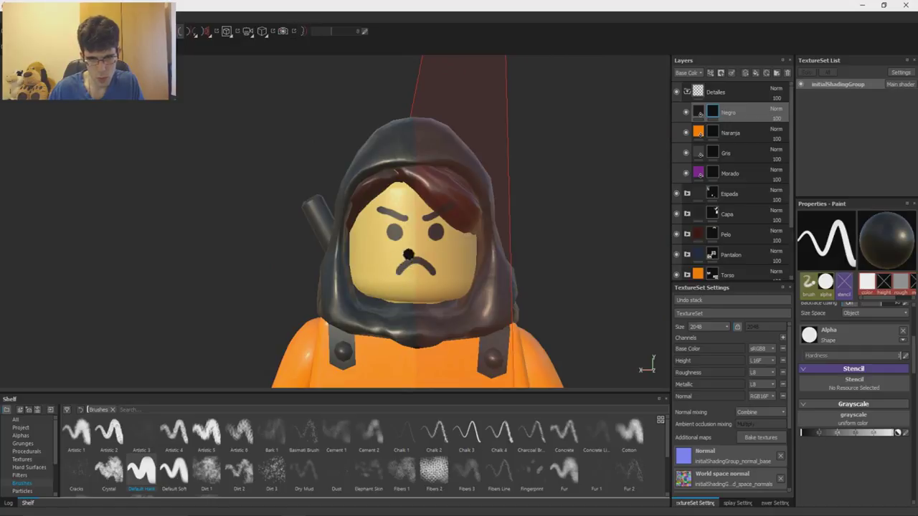
# Consult the reference painting in Photoshop and paint mirrored curved chest lines on the front of the orange torso
pyautogui.keyDown('alt'); pyautogui.moveTo(404, 314); pyautogui.dragTo(359, 344, button='right'); pyautogui.keyUp('alt')
pyautogui.hotkey('alt', 'Tab')
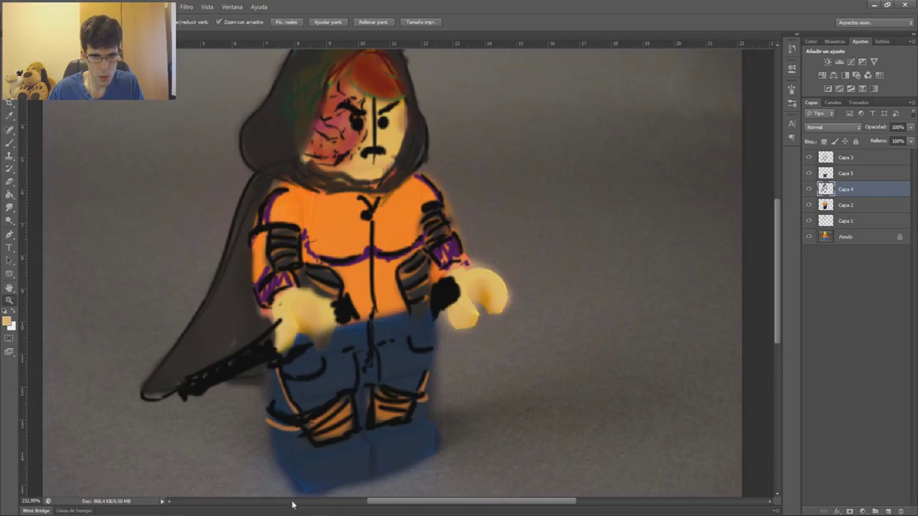
pyautogui.click(290, 495)
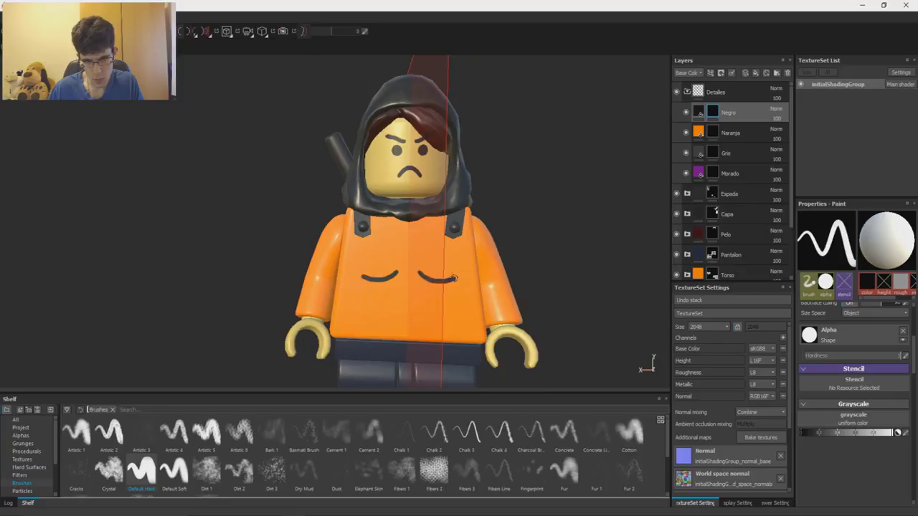
pyautogui.press('x')
pyautogui.scroll(5, 861, 345)
pyautogui.moveTo(426, 271)
pyautogui.mouseDown()
pyautogui.moveTo(474, 268)
pyautogui.moveTo(452, 280)
pyautogui.mouseUp()
pyautogui.moveTo(421, 279)
pyautogui.mouseDown()
pyautogui.moveTo(468, 274)
pyautogui.moveTo(425, 279)
pyautogui.mouseUp()
pyautogui.hotkey('ctrl', 'z')
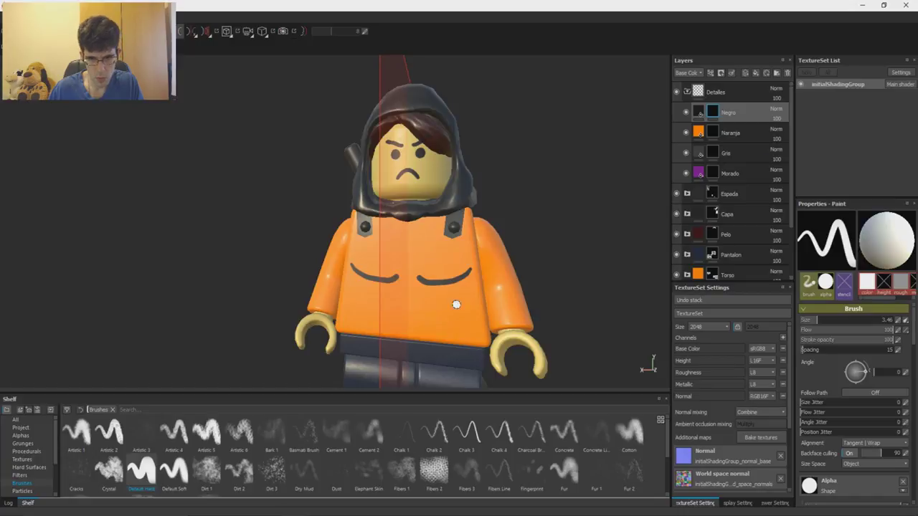
# Paint mirrored angular lines running from the torso's side edges inward and down to the waist, cleaning their edges
pyautogui.moveTo(482, 297)
pyautogui.keyDown('alt'); pyautogui.mouseDown()
pyautogui.moveTo(465, 270)
pyautogui.moveTo(444, 322)
pyautogui.moveTo(430, 297)
pyautogui.mouseUp(); pyautogui.keyUp('alt')
pyautogui.press('x')
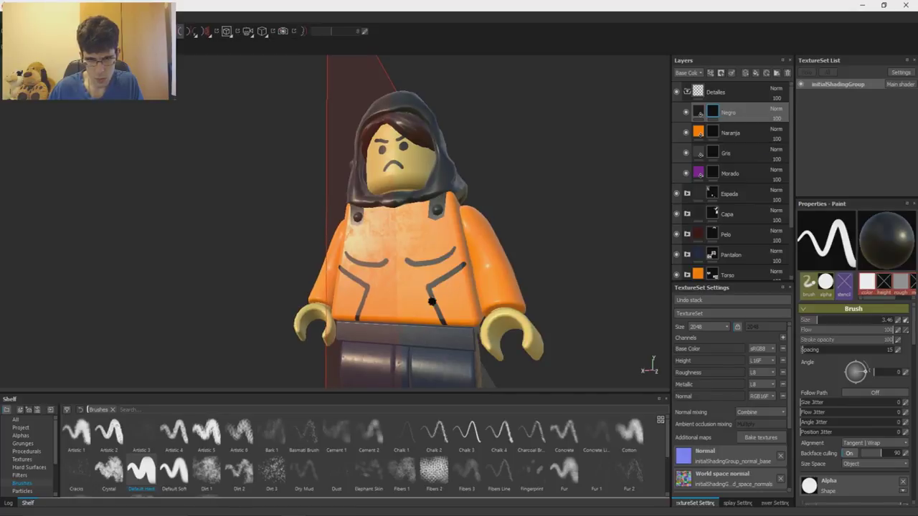
pyautogui.press('x')
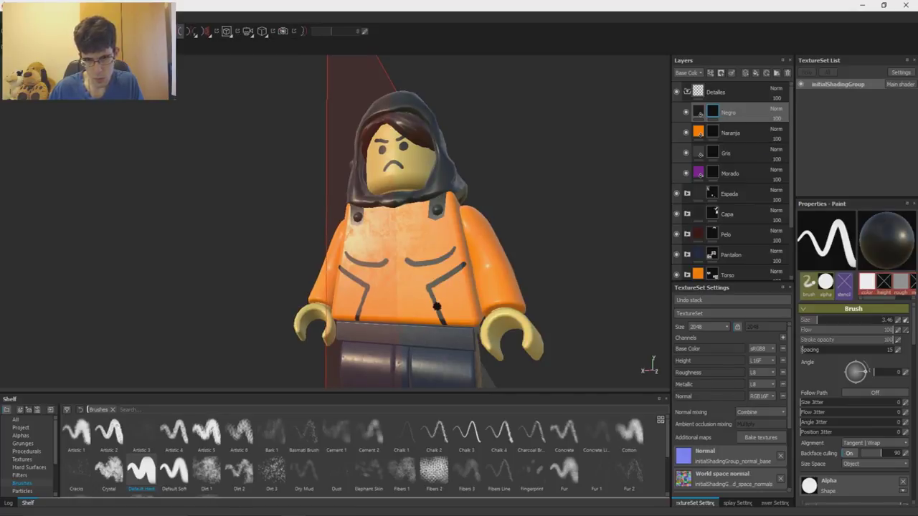
pyautogui.press('x')
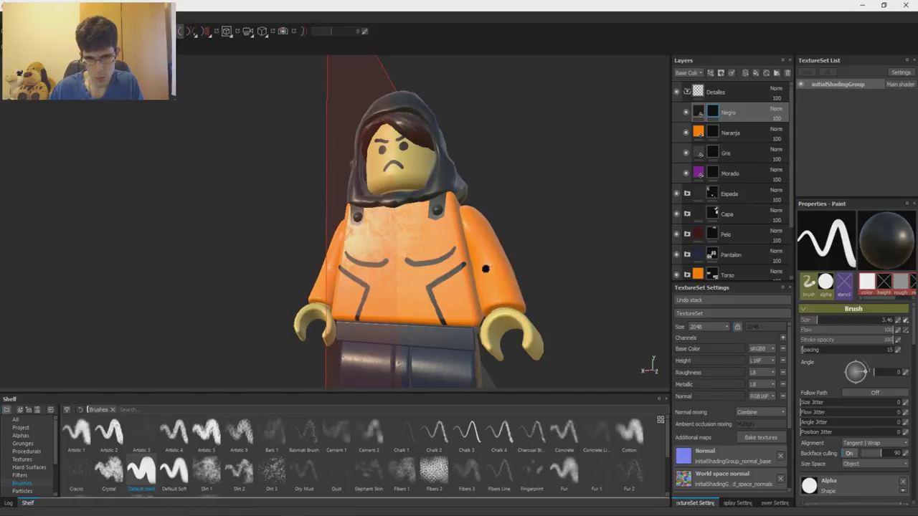
pyautogui.keyDown('alt'); pyautogui.moveTo(485, 268); pyautogui.dragTo(505, 274); pyautogui.keyUp('alt')
# Paint a straight vertical zipper line down the middle of the torso's front, finishing it in the 2D texture view
pyautogui.hotkey('alt', 'Tab')
pyautogui.hotkey('alt', 'Tab')
pyautogui.keyDown('alt'); pyautogui.moveTo(366, 246); pyautogui.dragTo(395, 249); pyautogui.keyUp('alt')
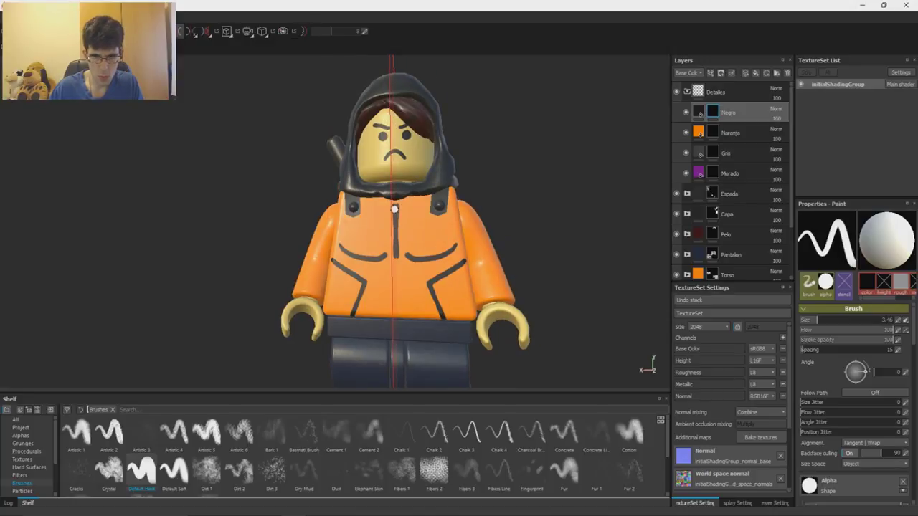
pyautogui.press('F2')
pyautogui.scroll(5, 403, 289)
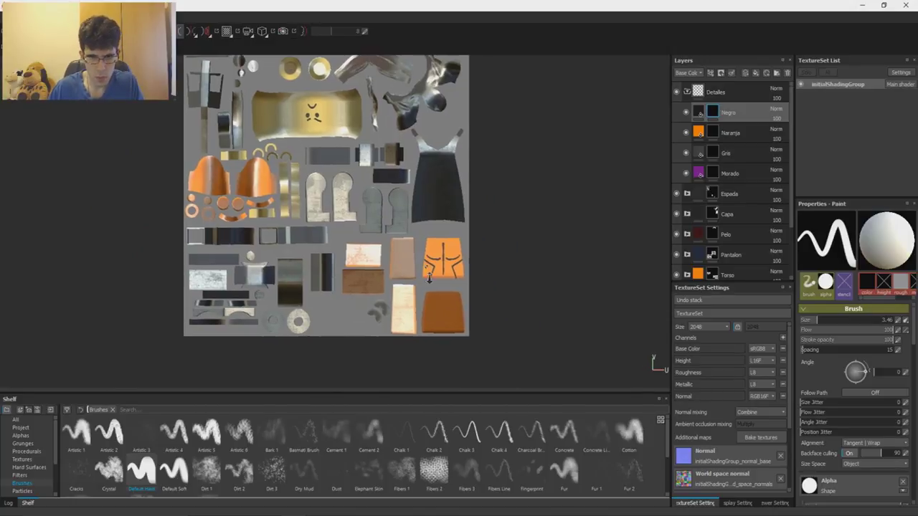
pyautogui.keyDown('alt'); pyautogui.moveTo(432, 288); pyautogui.dragTo(454, 273, button='middle'); pyautogui.keyUp('alt')
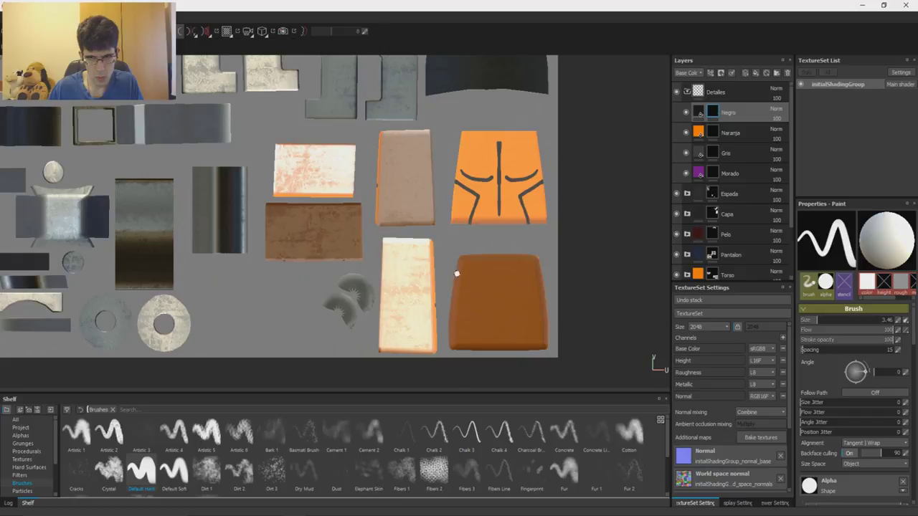
pyautogui.press('x')
# Continue the angular torso line around the side under the arm and extend it down to the waist
pyautogui.press('F2')
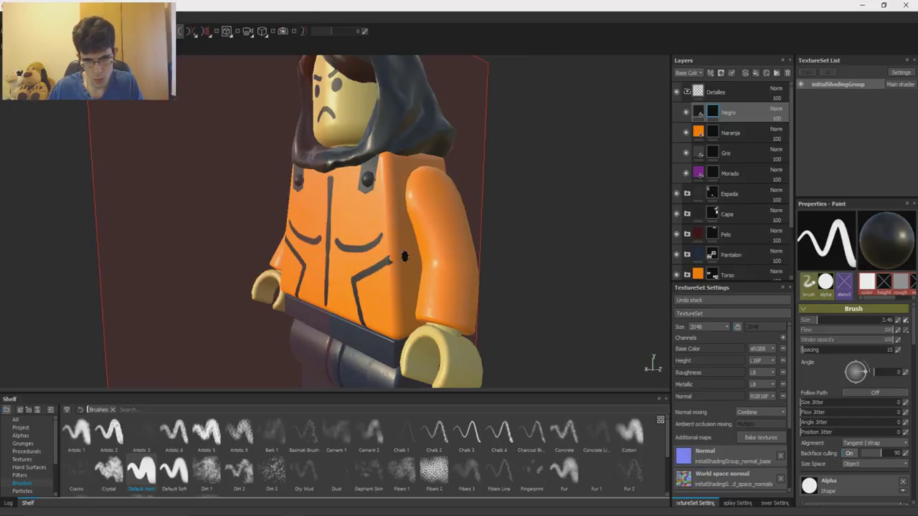
pyautogui.keyDown('alt'); pyautogui.moveTo(407, 253); pyautogui.dragTo(426, 267); pyautogui.keyUp('alt')
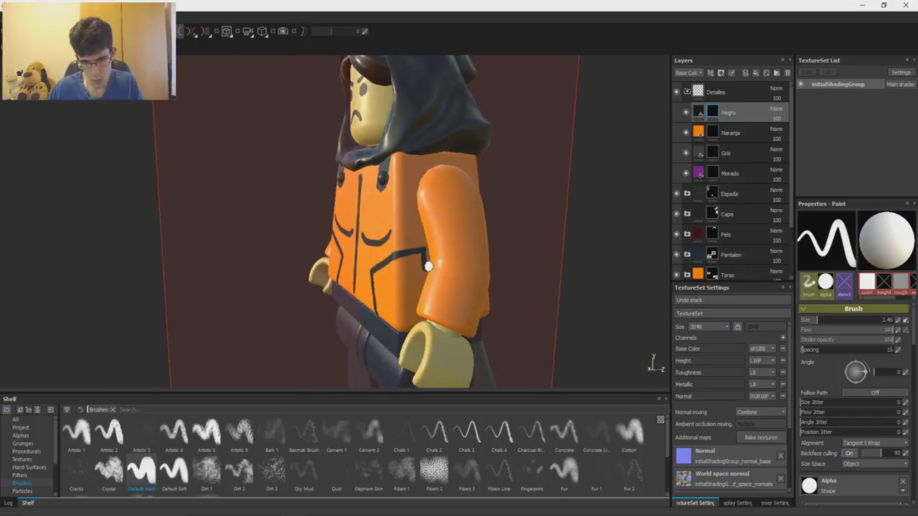
pyautogui.press('F3')
pyautogui.scroll(3, 388, 199)
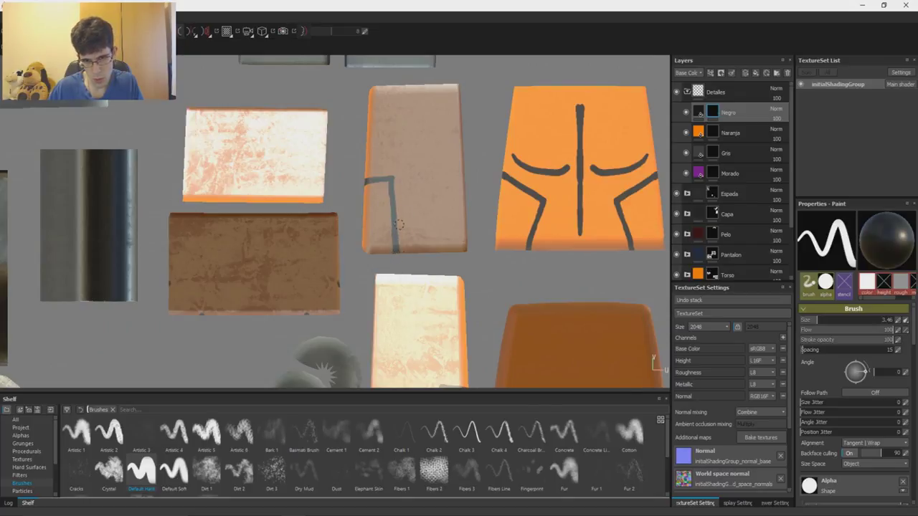
pyautogui.press('F2')
# Paint a small V-shaped collar at the top of the torso's central zipper line
pyautogui.keyDown('alt'); pyautogui.moveTo(390, 290); pyautogui.dragTo(454, 257); pyautogui.keyUp('alt')
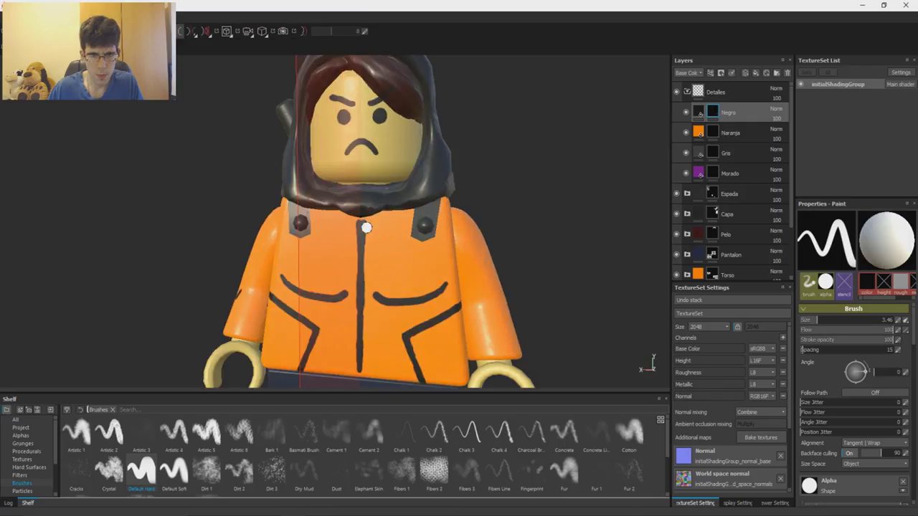
pyautogui.press('d')
pyautogui.press('x')
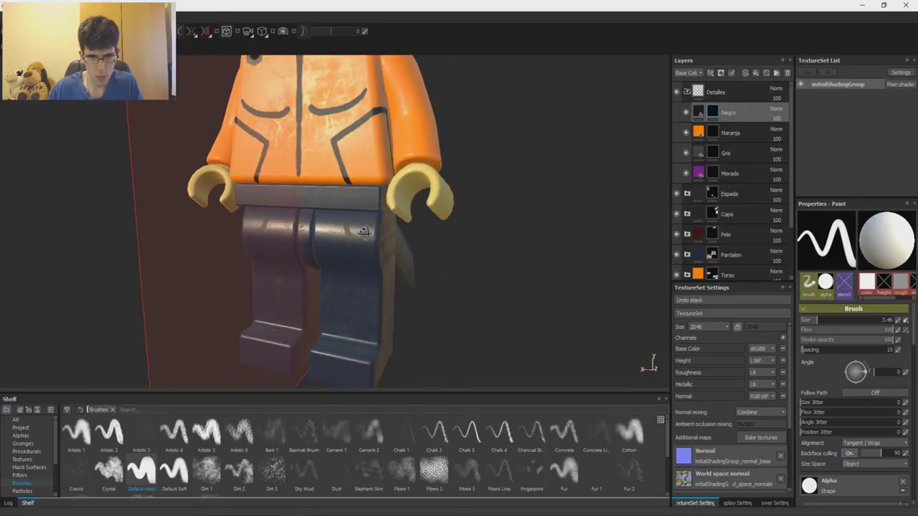
# Paint mirrored pocket curves and inner seam lines on the upper front of the trousers
pyautogui.keyDown('alt'); pyautogui.moveTo(364, 231); pyautogui.dragTo(345, 306); pyautogui.keyUp('alt')
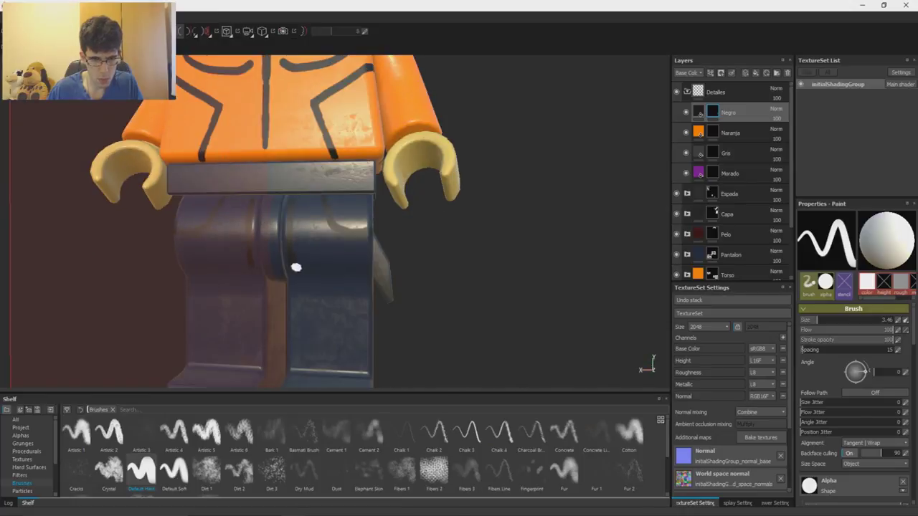
pyautogui.keyDown('alt'); pyautogui.moveTo(297, 266); pyautogui.dragTo(378, 282); pyautogui.keyUp('alt')
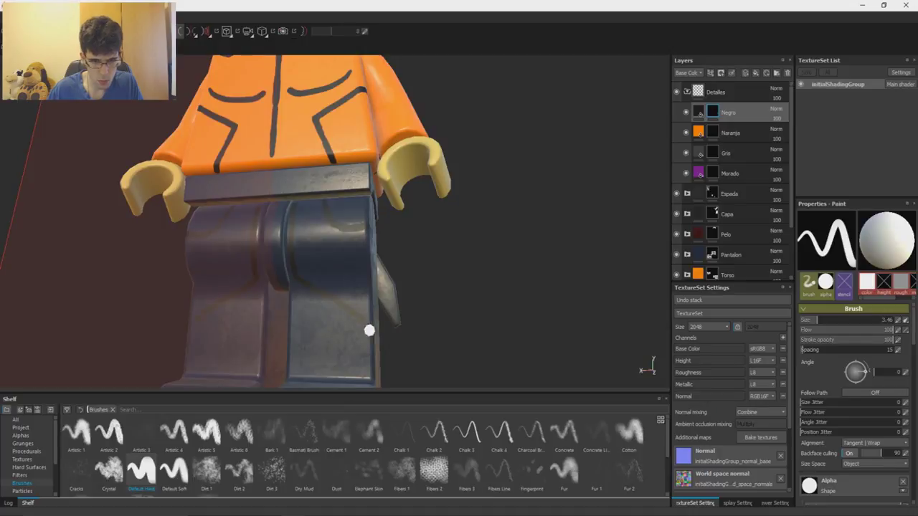
pyautogui.keyDown('alt'); pyautogui.moveTo(368, 328); pyautogui.dragTo(358, 309, button='right'); pyautogui.keyUp('alt')
# Paint mirrored knee patches with slanted outlines and inner stripes on the front of the legs
pyautogui.moveTo(358, 308)
pyautogui.keyDown('alt'); pyautogui.mouseDown()
pyautogui.moveTo(349, 288)
pyautogui.moveTo(348, 196)
pyautogui.moveTo(371, 404)
pyautogui.moveTo(303, 267)
pyautogui.moveTo(385, 248)
pyautogui.mouseUp(); pyautogui.keyUp('alt')
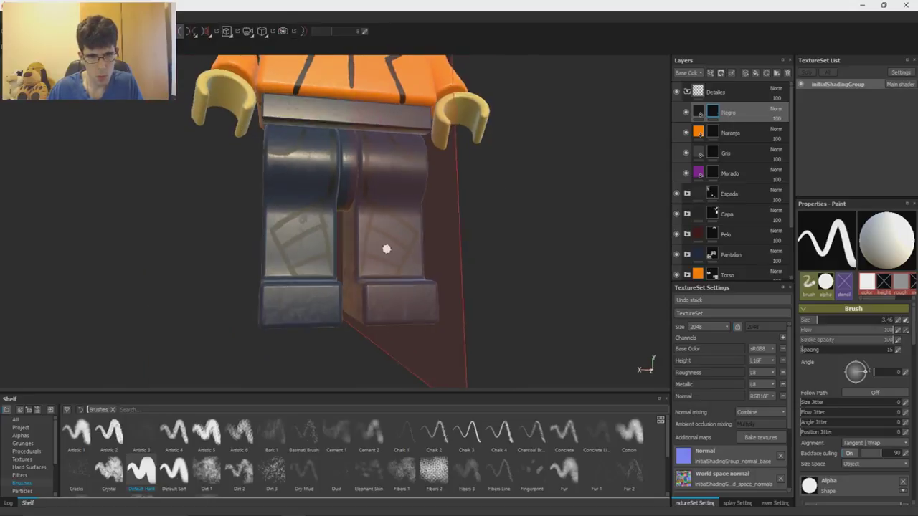
pyautogui.keyDown('alt'); pyautogui.moveTo(385, 248); pyautogui.dragTo(321, 209, button='right'); pyautogui.keyUp('alt')
pyautogui.press('x')
pyautogui.keyDown('alt'); pyautogui.moveTo(353, 258); pyautogui.dragTo(380, 309, button='right'); pyautogui.keyUp('alt')
# Check the reference painting and continue the dark trouser lines around the sides and back of the legs
pyautogui.hotkey('alt', 'Tab')
pyautogui.hotkey('alt', 'Tab')
pyautogui.moveTo(512, 256)
pyautogui.keyDown('alt'); pyautogui.mouseDown()
pyautogui.moveTo(359, 237)
pyautogui.moveTo(486, 247)
pyautogui.moveTo(423, 222)
pyautogui.mouseUp(); pyautogui.keyUp('alt')
pyautogui.press('x')
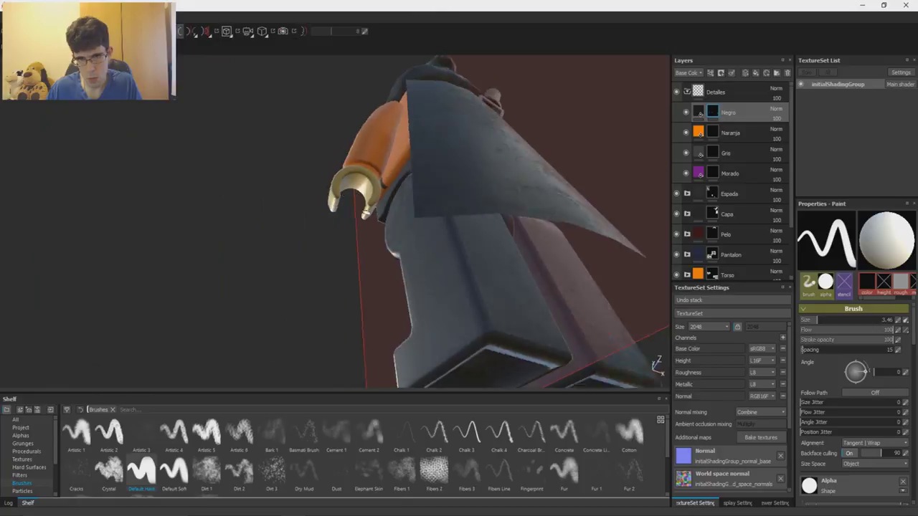
pyautogui.keyDown('alt'); pyautogui.moveTo(423, 222); pyautogui.dragTo(459, 243, button='right'); pyautogui.keyUp('alt')
pyautogui.keyDown('alt'); pyautogui.moveTo(459, 244); pyautogui.dragTo(434, 269); pyautogui.keyUp('alt')
pyautogui.moveTo(434, 271); pyautogui.dragTo(530, 236)
pyautogui.keyDown('alt'); pyautogui.moveTo(530, 237); pyautogui.dragTo(466, 238); pyautogui.keyUp('alt')
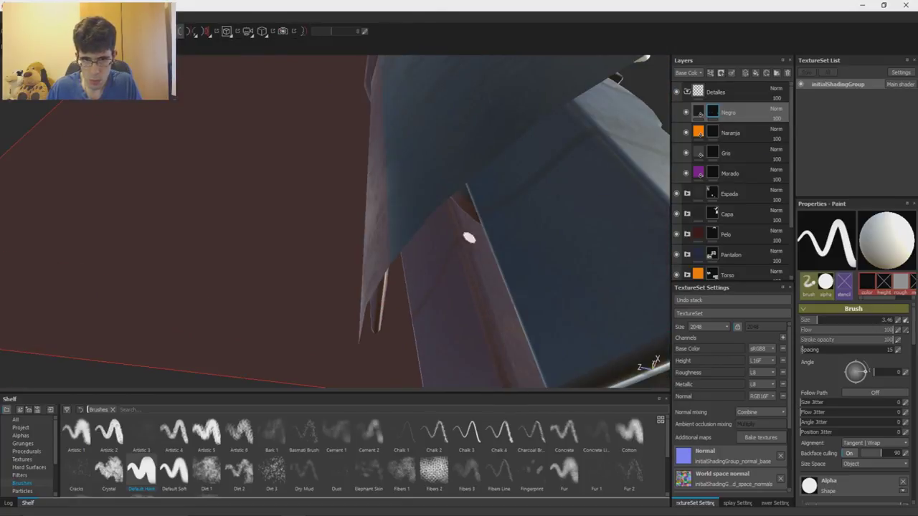
pyautogui.keyDown('alt'); pyautogui.moveTo(467, 237); pyautogui.dragTo(572, 299, button='right'); pyautogui.keyUp('alt')
pyautogui.keyDown('alt'); pyautogui.keyDown('shift'); pyautogui.moveTo(572, 299); pyautogui.dragTo(445, 302); pyautogui.keyUp('shift'); pyautogui.keyUp('alt')
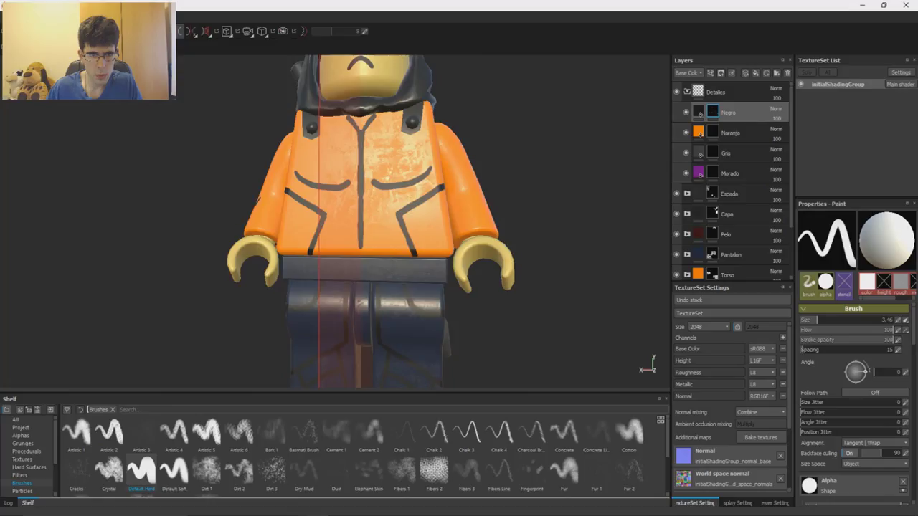
# Paint mirrored dark bands across the upper arm and forearm of the orange sleeves and start the cuff line
pyautogui.moveTo(337, 280)
pyautogui.keyDown('alt'); pyautogui.mouseDown()
pyautogui.moveTo(317, 277)
pyautogui.moveTo(325, 252)
pyautogui.moveTo(307, 241)
pyautogui.moveTo(259, 250)
pyautogui.moveTo(402, 251)
pyautogui.moveTo(316, 252)
pyautogui.moveTo(242, 215)
pyautogui.moveTo(394, 199)
pyautogui.moveTo(330, 194)
pyautogui.mouseUp(); pyautogui.keyUp('alt')
pyautogui.scroll(2, 494, 178)
pyautogui.keyDown('alt'); pyautogui.moveTo(494, 179); pyautogui.dragTo(295, 240, button='middle'); pyautogui.keyUp('alt')
pyautogui.moveTo(488, 231)
pyautogui.keyDown('alt'); pyautogui.mouseDown()
pyautogui.moveTo(359, 207)
pyautogui.moveTo(327, 289)
pyautogui.moveTo(335, 272)
pyautogui.mouseUp(); pyautogui.keyUp('alt')
pyautogui.scroll(-3, 395, 219)
pyautogui.press('x')
pyautogui.scroll(3, 327, 289)
pyautogui.press('x')
pyautogui.moveTo(337, 266)
pyautogui.mouseDown()
pyautogui.moveTo(353, 211)
pyautogui.moveTo(330, 228)
pyautogui.moveTo(368, 199)
pyautogui.moveTo(320, 195)
pyautogui.mouseUp()
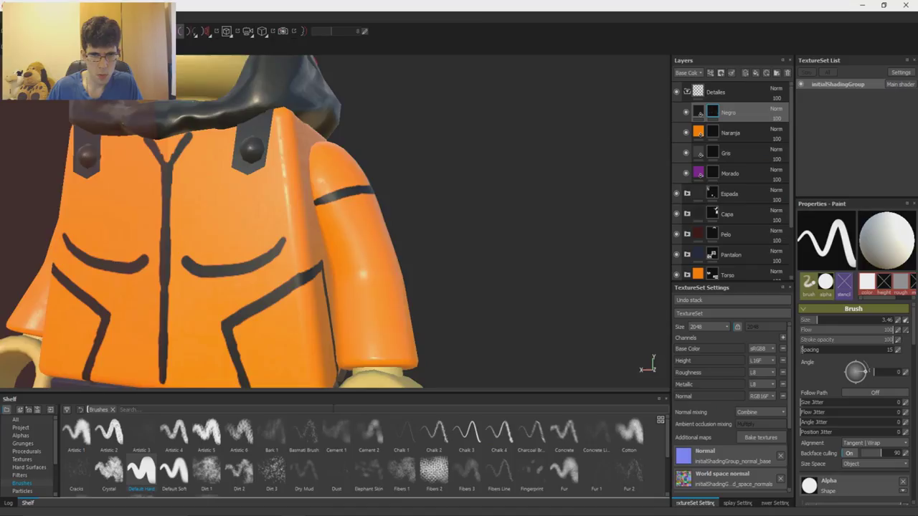
pyautogui.keyDown('alt'); pyautogui.moveTo(337, 215); pyautogui.dragTo(358, 236); pyautogui.keyUp('alt')
pyautogui.moveTo(343, 282); pyautogui.dragTo(380, 282)
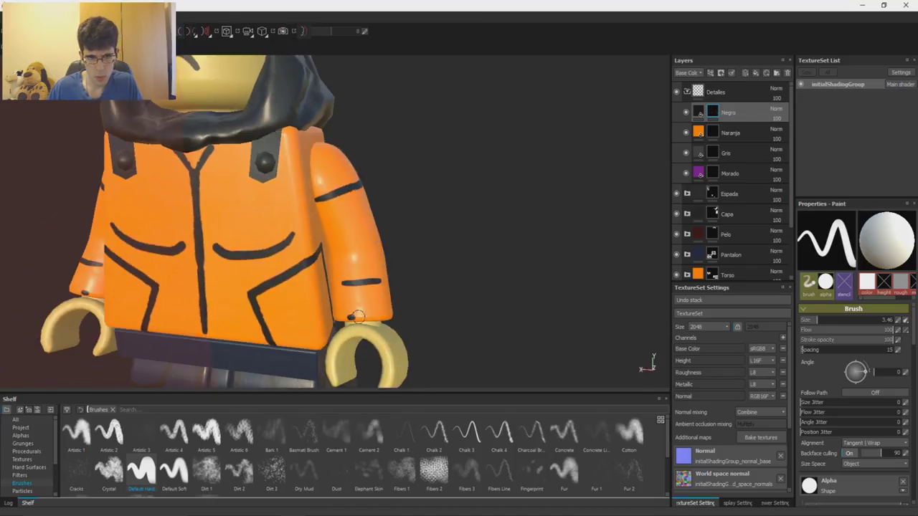
# Extend the forearm band and cuff line across the full width of both sleeves in the 2D texture view
pyautogui.press('F3')
pyautogui.scroll(-5, 477, 220)
pyautogui.scroll(5, 272, 172)
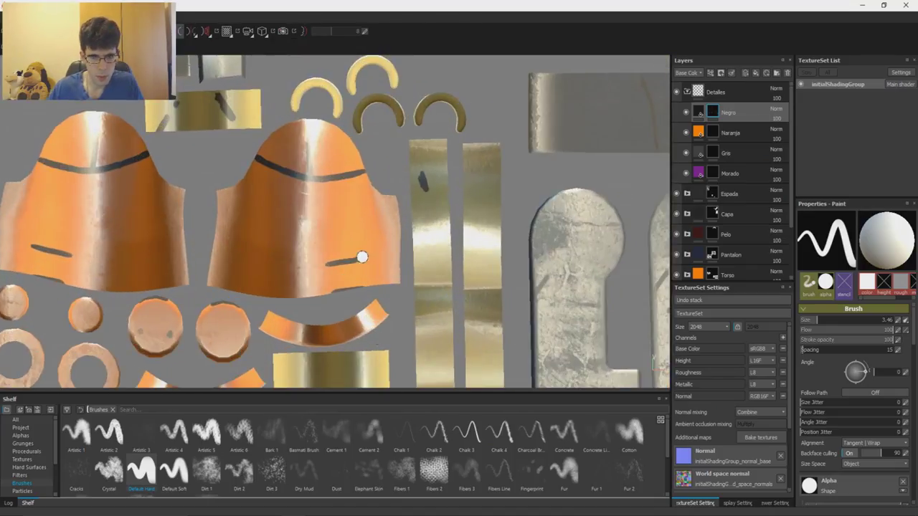
pyautogui.moveTo(313, 265)
pyautogui.mouseDown()
pyautogui.moveTo(212, 261)
pyautogui.moveTo(254, 287)
pyautogui.moveTo(393, 282)
pyautogui.mouseUp()
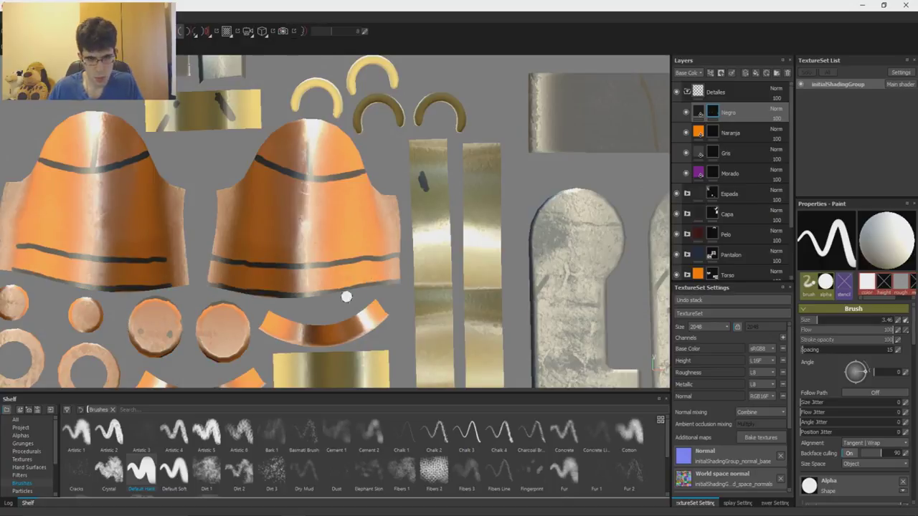
pyautogui.press('F2')
pyautogui.keyDown('alt'); pyautogui.moveTo(340, 312); pyautogui.dragTo(358, 322); pyautogui.keyUp('alt')
pyautogui.press('x')
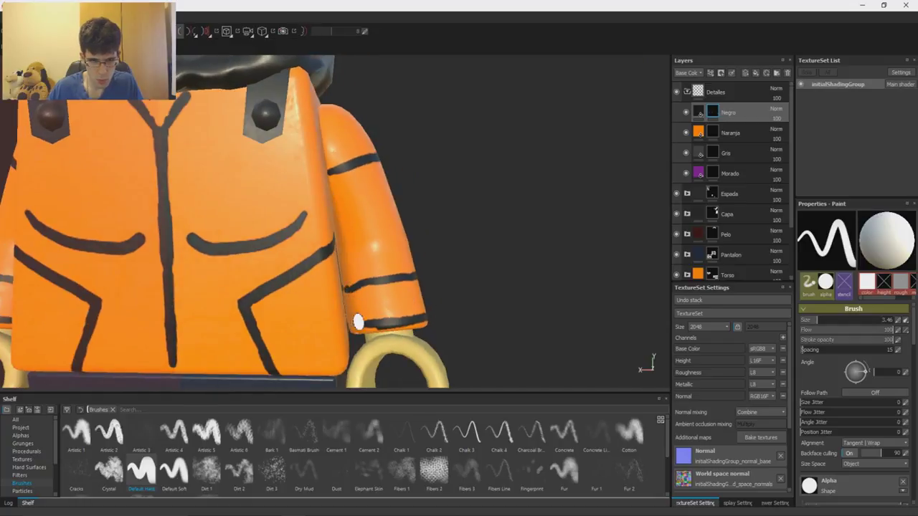
# Consult the reference and paint mirrored horizontal stripes joined by a lengthwise line between the upper-arm and forearm bands
pyautogui.moveTo(461, 321)
pyautogui.keyDown('alt'); pyautogui.mouseDown()
pyautogui.moveTo(353, 211)
pyautogui.moveTo(449, 254)
pyautogui.mouseUp(); pyautogui.keyUp('alt')
pyautogui.scroll(-5, 449, 254)
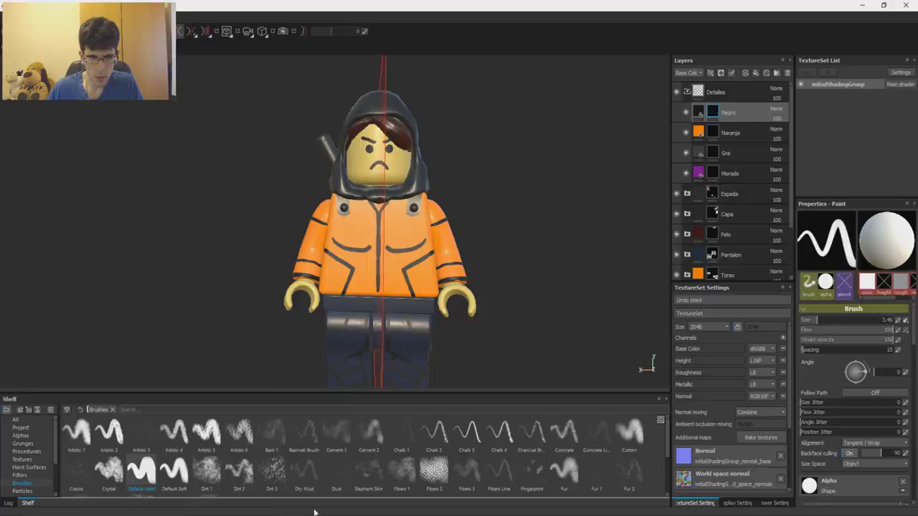
pyautogui.click(314, 513)
pyautogui.click(320, 515)
pyautogui.scroll(4, 418, 185)
pyautogui.keyDown('alt'); pyautogui.moveTo(418, 185); pyautogui.dragTo(303, 203); pyautogui.keyUp('alt')
pyautogui.moveTo(490, 193); pyautogui.dragTo(491, 271)
pyautogui.moveTo(413, 261)
pyautogui.keyDown('alt'); pyautogui.mouseDown()
pyautogui.moveTo(476, 211)
pyautogui.moveTo(448, 217)
pyautogui.moveTo(454, 240)
pyautogui.mouseUp(); pyautogui.keyUp('alt')
pyautogui.hotkey('ctrl', 'z')
pyautogui.moveTo(483, 253); pyautogui.dragTo(459, 260)
pyautogui.scroll(3, 463, 262)
# Touch up the dark line on the torso's side panel in the 2D texture view
pyautogui.press('F3')
pyautogui.moveTo(467, 262)
pyautogui.keyDown('alt'); pyautogui.mouseDown(button='middle')
pyautogui.moveTo(467, 133)
pyautogui.moveTo(401, 65)
pyautogui.mouseUp(button='middle'); pyautogui.keyUp('alt')
pyautogui.scroll(-2, 496, 268)
pyautogui.scroll(4, 615, 270)
pyautogui.keyDown('alt'); pyautogui.moveTo(615, 269); pyautogui.dragTo(428, 170, button='middle'); pyautogui.keyUp('alt')
pyautogui.press('x')
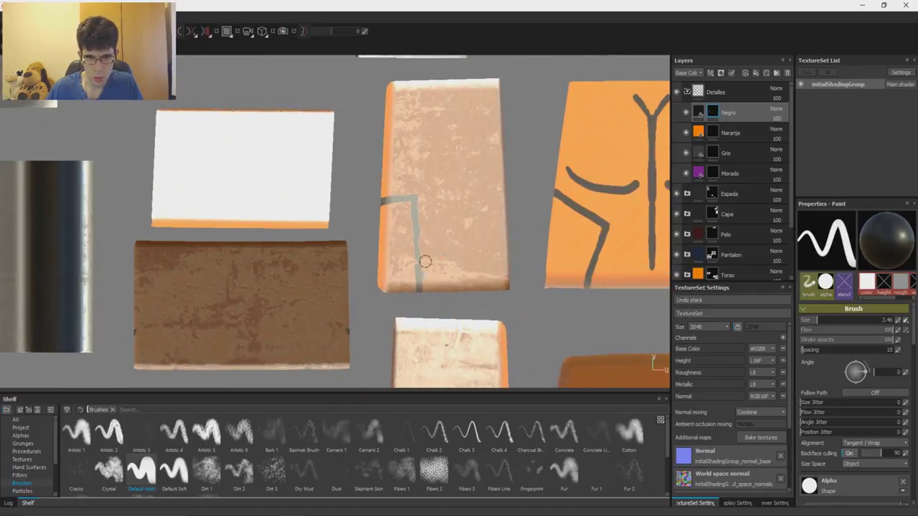
pyautogui.press('F2')
# Paint mirrored parallel diagonal stripes inside the angular side panels on the front of the torso
pyautogui.press('x')
pyautogui.keyDown('alt'); pyautogui.moveTo(461, 236); pyautogui.dragTo(492, 225); pyautogui.keyUp('alt')
pyautogui.scroll(-3, 448, 256)
pyautogui.keyDown('alt'); pyautogui.moveTo(449, 256); pyautogui.dragTo(409, 247); pyautogui.keyUp('alt')
pyautogui.scroll(3, 401, 270)
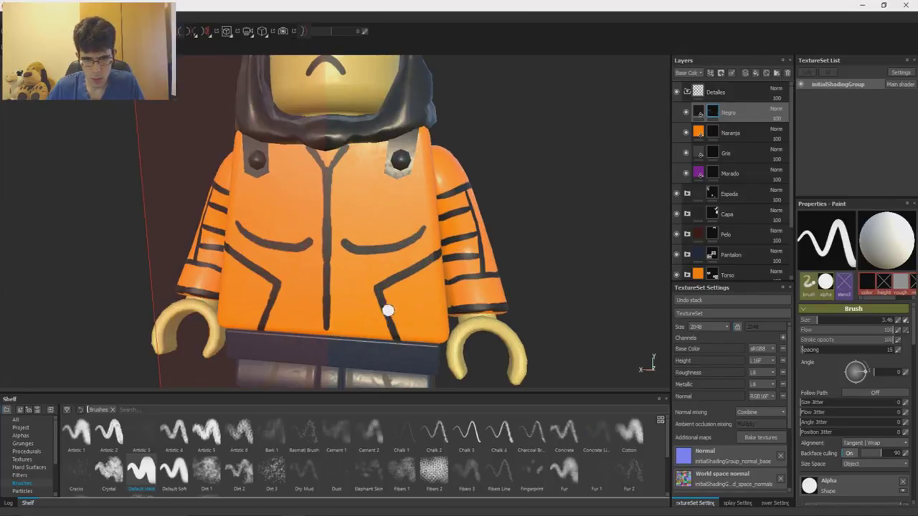
pyautogui.keyDown('alt'); pyautogui.moveTo(385, 308); pyautogui.dragTo(545, 301); pyautogui.keyUp('alt')
pyautogui.scroll(-4, 502, 287)
pyautogui.scroll(4, 459, 244)
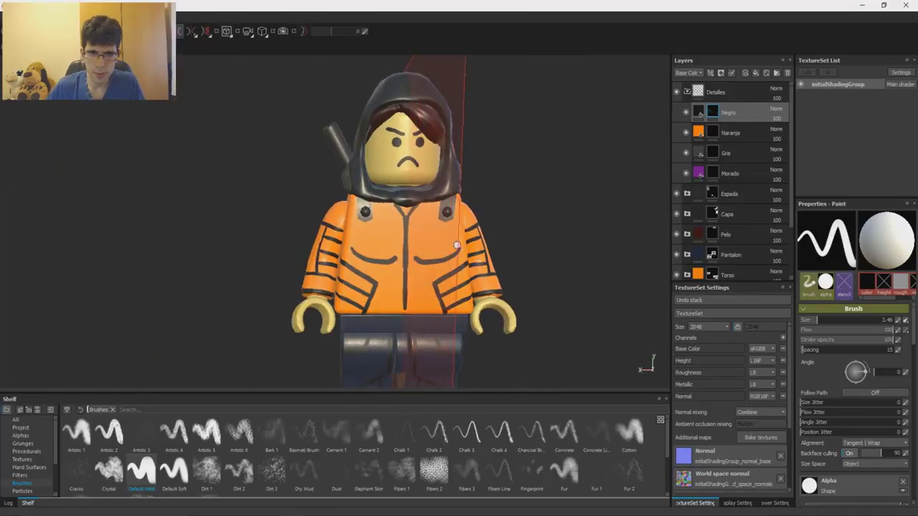
pyautogui.keyDown('alt'); pyautogui.moveTo(465, 236); pyautogui.dragTo(445, 231); pyautogui.keyUp('alt')
pyautogui.keyDown('alt'); pyautogui.moveTo(455, 235); pyautogui.dragTo(471, 217, button='middle'); pyautogui.keyUp('alt')
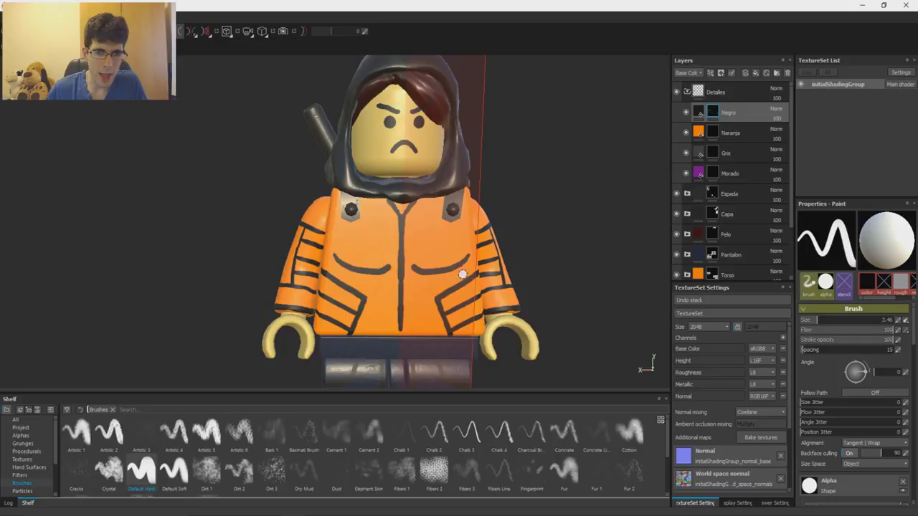
# Compare the front of the painted figure with the reference painting to identify the clothing colors still missing
pyautogui.moveTo(467, 237)
pyautogui.keyDown('alt'); pyautogui.mouseDown()
pyautogui.moveTo(424, 251)
pyautogui.moveTo(447, 220)
pyautogui.moveTo(438, 210)
pyautogui.mouseUp(); pyautogui.keyUp('alt')
pyautogui.scroll(-3, 423, 252)
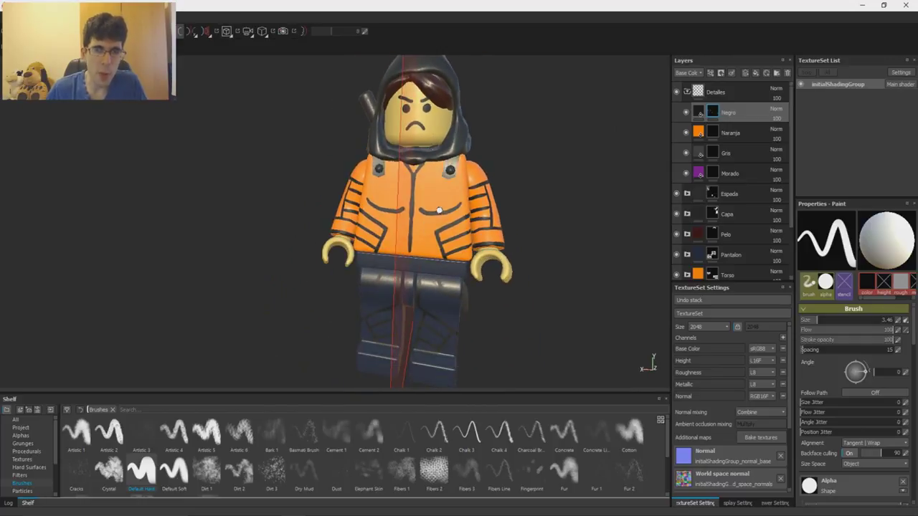
pyautogui.keyDown('alt'); pyautogui.moveTo(439, 229); pyautogui.dragTo(463, 222, button='middle'); pyautogui.keyUp('alt')
pyautogui.keyDown('alt'); pyautogui.moveTo(462, 222); pyautogui.dragTo(479, 196); pyautogui.keyUp('alt')
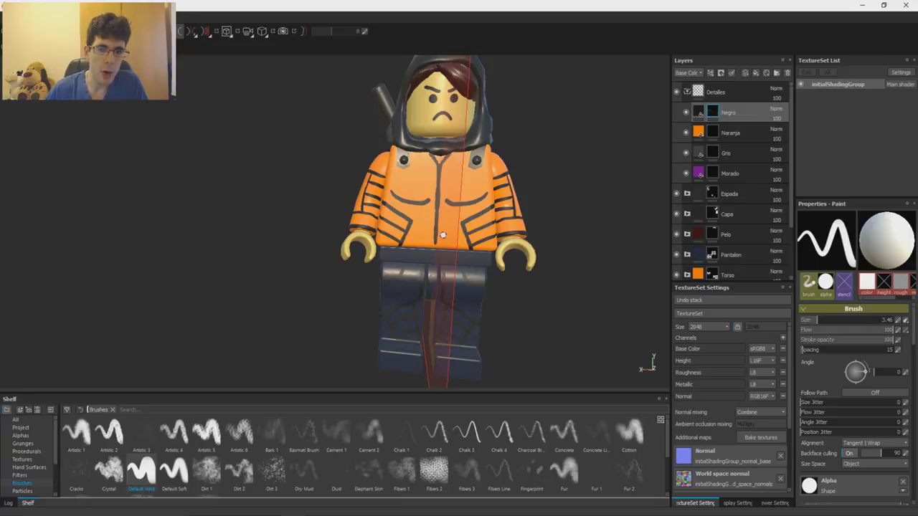
pyautogui.moveTo(541, 169)
pyautogui.keyDown('alt'); pyautogui.mouseDown()
pyautogui.moveTo(574, 172)
pyautogui.moveTo(539, 170)
pyautogui.mouseUp(); pyautogui.keyUp('alt')
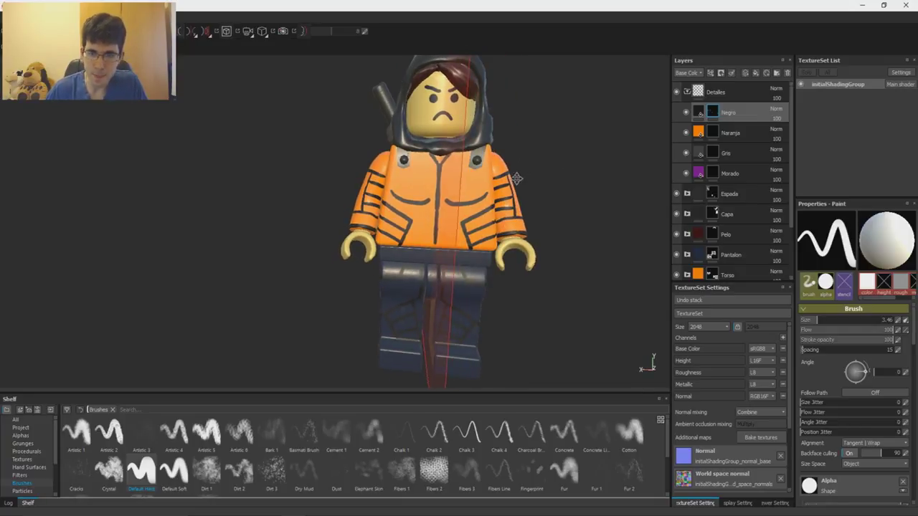
pyautogui.keyDown('alt'); pyautogui.moveTo(487, 167); pyautogui.dragTo(496, 186, button='middle'); pyautogui.keyUp('alt')
pyautogui.hotkey('alt', 'Tab')
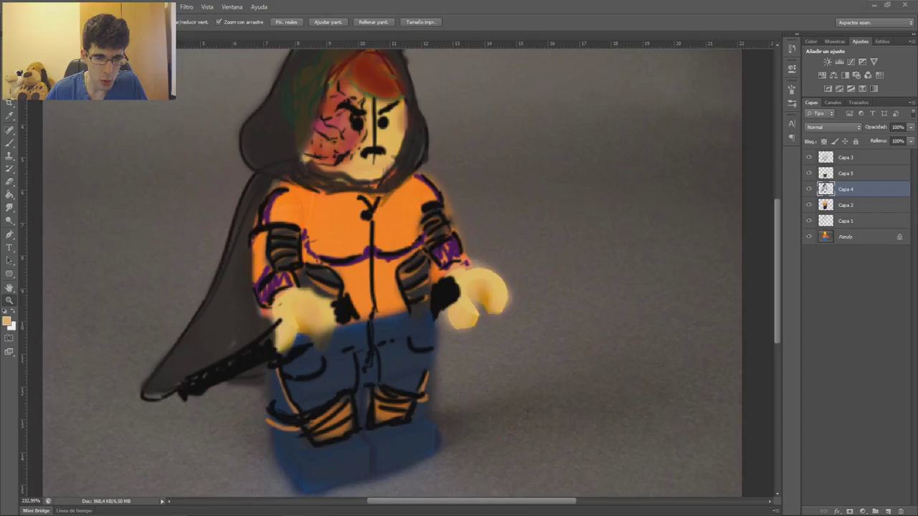
pyautogui.hotkey('alt', 'Tab')
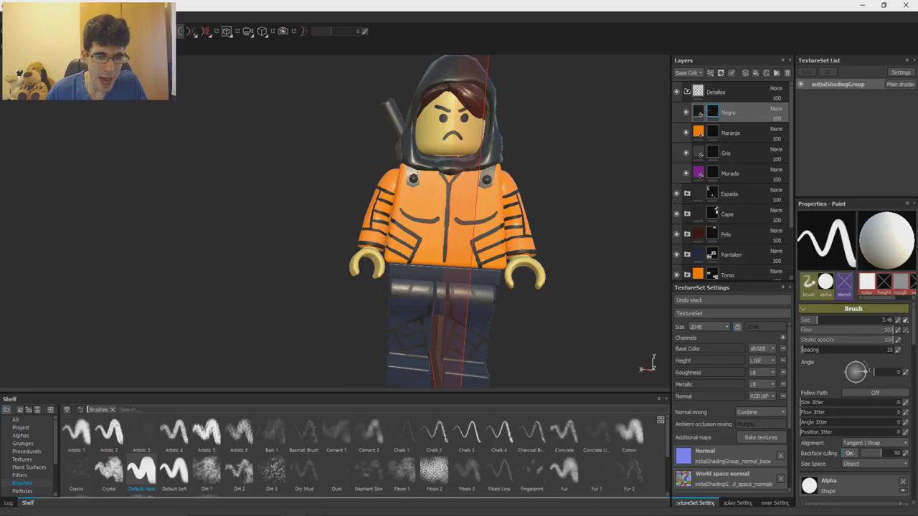
pyautogui.hotkey('alt', 'Tab')
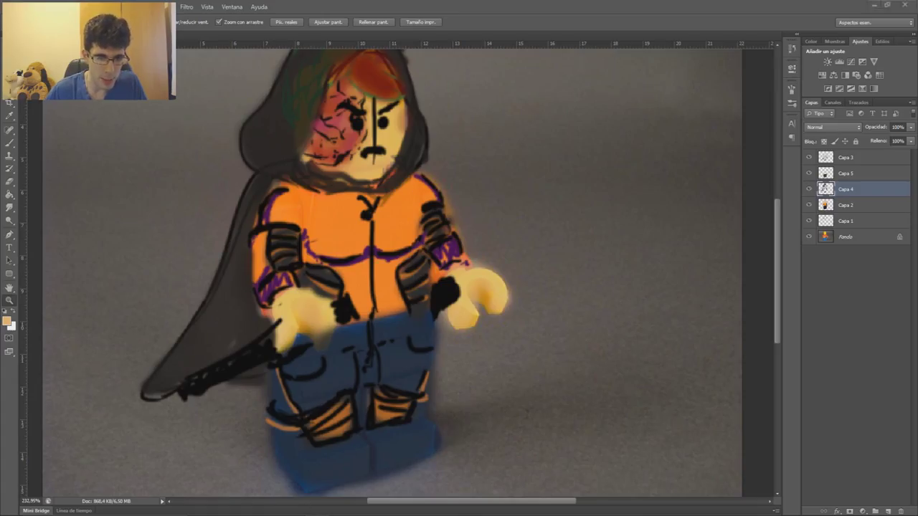
pyautogui.hotkey('alt', 'Tab')
# Paint mirrored purple accent lines along the lower edge of the chest curves in the Morado layer's mask
pyautogui.click(709, 173)
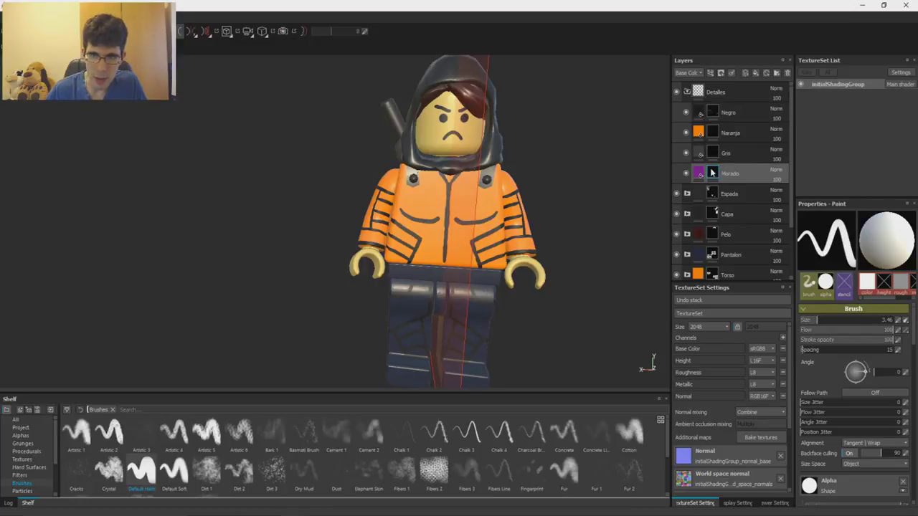
pyautogui.keyDown('alt'); pyautogui.moveTo(488, 230); pyautogui.dragTo(498, 207); pyautogui.keyUp('alt')
pyautogui.keyDown('alt'); pyautogui.moveTo(499, 206); pyautogui.dragTo(520, 220, button='right'); pyautogui.keyUp('alt')
pyautogui.keyDown('alt'); pyautogui.moveTo(520, 220); pyautogui.dragTo(488, 196, button='middle'); pyautogui.keyUp('alt')
pyautogui.keyDown('alt'); pyautogui.moveTo(489, 197); pyautogui.dragTo(449, 203); pyautogui.keyUp('alt')
pyautogui.scroll(3, 448, 202)
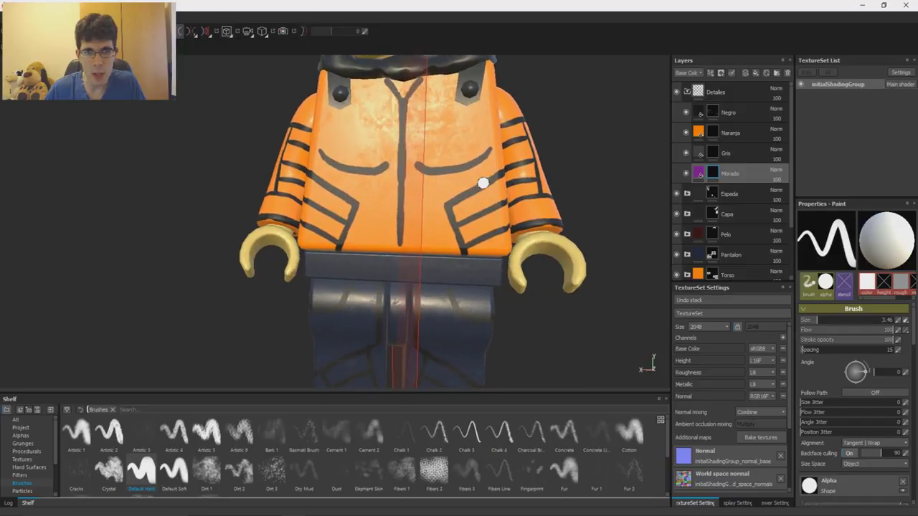
pyautogui.moveTo(407, 158)
pyautogui.mouseDown()
pyautogui.moveTo(462, 173)
pyautogui.moveTo(505, 145)
pyautogui.mouseUp()
pyautogui.press('x')
pyautogui.moveTo(439, 179)
pyautogui.mouseDown()
pyautogui.moveTo(502, 157)
pyautogui.moveTo(446, 172)
pyautogui.mouseUp()
pyautogui.hotkey('ctrl', 'z')
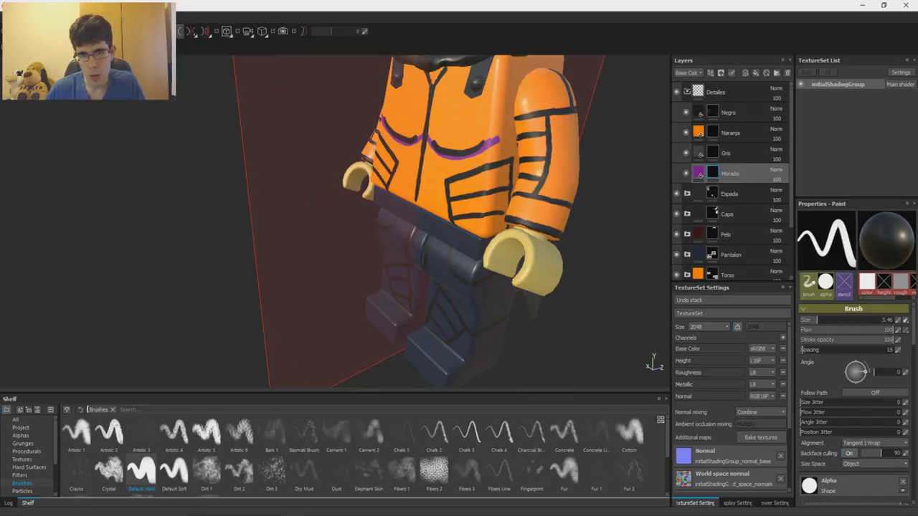
# Paint the purple accent above the upper-arm band and fill the cuff band with purple on both sleeves
pyautogui.keyDown('alt'); pyautogui.moveTo(476, 142); pyautogui.dragTo(424, 200, button='middle'); pyautogui.keyUp('alt')
pyautogui.press('x')
pyautogui.moveTo(468, 172); pyautogui.dragTo(510, 173)
pyautogui.moveTo(510, 174)
pyautogui.keyDown('alt'); pyautogui.mouseDown()
pyautogui.moveTo(466, 175)
pyautogui.moveTo(554, 174)
pyautogui.mouseUp(); pyautogui.keyUp('alt')
pyautogui.moveTo(554, 174)
pyautogui.keyDown('alt'); pyautogui.mouseDown()
pyautogui.moveTo(495, 173)
pyautogui.moveTo(459, 188)
pyautogui.mouseUp(); pyautogui.keyUp('alt')
pyautogui.moveTo(454, 210)
pyautogui.mouseDown()
pyautogui.moveTo(446, 211)
pyautogui.moveTo(493, 223)
pyautogui.moveTo(475, 249)
pyautogui.moveTo(553, 239)
pyautogui.moveTo(578, 198)
pyautogui.moveTo(567, 168)
pyautogui.mouseUp()
# Touch up the purple cuff and upper-arm accents around the outer side of the sleeves
pyautogui.keyDown('alt'); pyautogui.moveTo(446, 230); pyautogui.dragTo(474, 264); pyautogui.keyUp('alt')
pyautogui.moveTo(480, 262)
pyautogui.keyDown('alt'); pyautogui.mouseDown()
pyautogui.moveTo(459, 254)
pyautogui.moveTo(481, 269)
pyautogui.moveTo(486, 261)
pyautogui.mouseUp(); pyautogui.keyUp('alt')
pyautogui.moveTo(485, 261)
pyautogui.keyDown('alt'); pyautogui.mouseDown()
pyautogui.moveTo(371, 236)
pyautogui.moveTo(382, 221)
pyautogui.moveTo(391, 231)
pyautogui.mouseUp(); pyautogui.keyUp('alt')
pyautogui.moveTo(391, 233)
pyautogui.keyDown('alt'); pyautogui.mouseDown()
pyautogui.moveTo(280, 239)
pyautogui.moveTo(398, 253)
pyautogui.moveTo(395, 271)
pyautogui.moveTo(588, 258)
pyautogui.mouseUp(); pyautogui.keyUp('alt')
pyautogui.scroll(3, 344, 240)
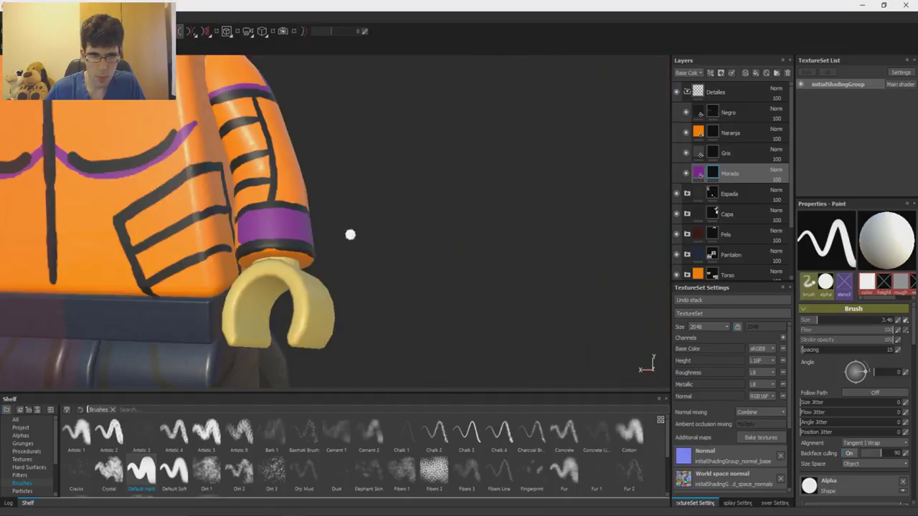
pyautogui.keyDown('alt'); pyautogui.moveTo(349, 234); pyautogui.dragTo(428, 232, button='middle'); pyautogui.keyUp('alt')
pyautogui.moveTo(319, 223); pyautogui.dragTo(315, 231)
pyautogui.scroll(-5, 314, 231)
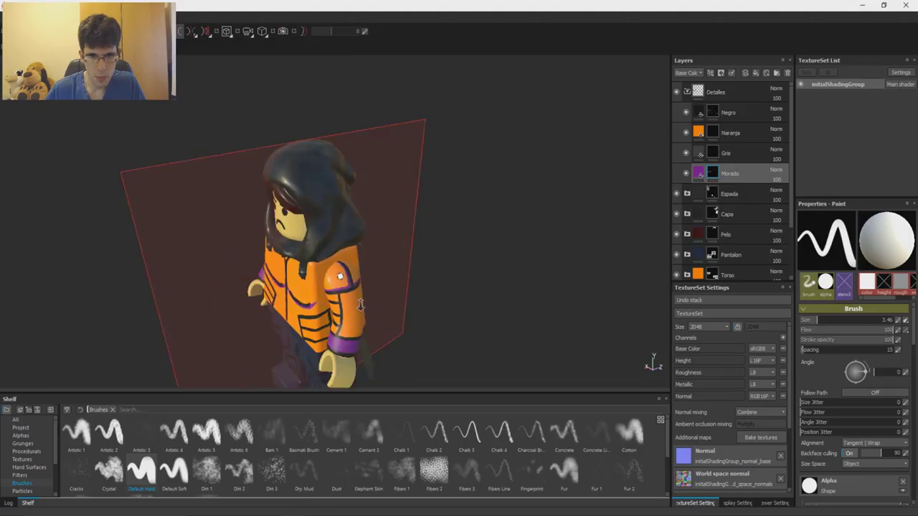
pyautogui.keyDown('alt'); pyautogui.moveTo(361, 305); pyautogui.dragTo(332, 246); pyautogui.keyUp('alt')
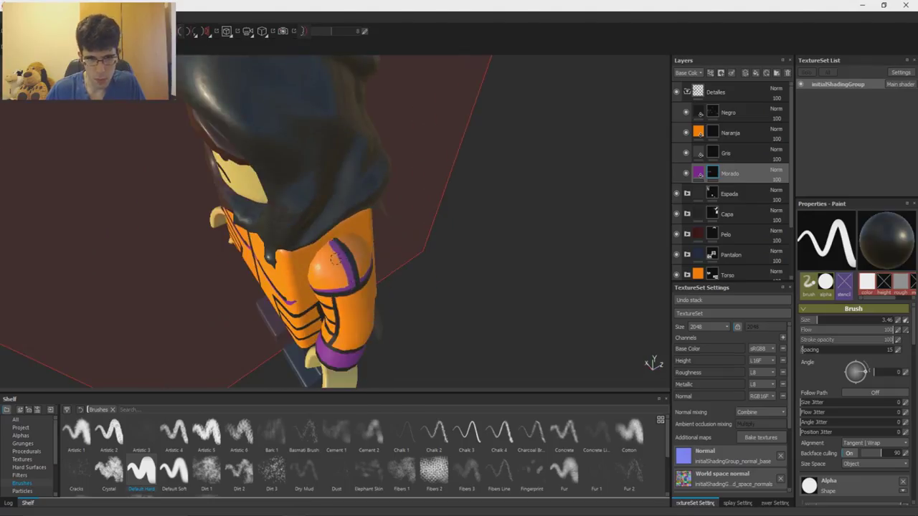
pyautogui.keyDown('alt'); pyautogui.moveTo(350, 290); pyautogui.dragTo(420, 247); pyautogui.keyUp('alt')
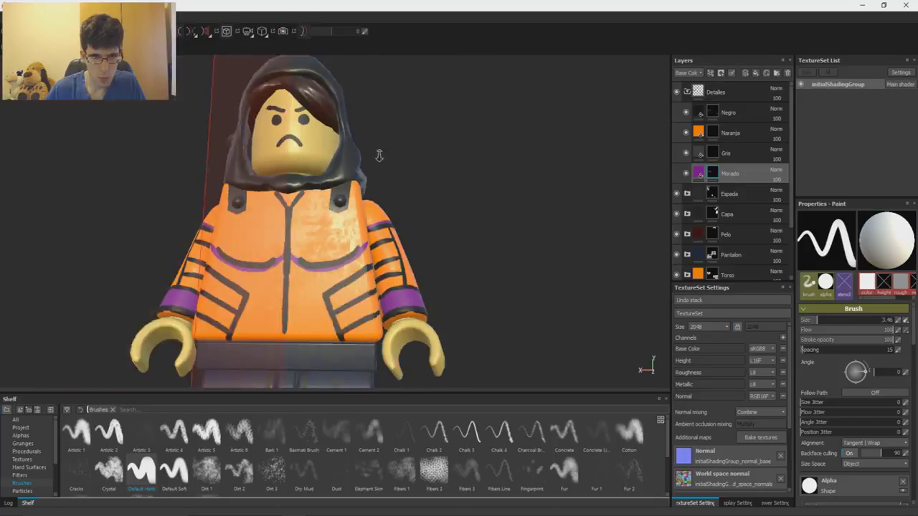
# Check the reference and paint a first mirrored gray patch inside the torso's side panels in the Gris layer's mask
pyautogui.click(317, 515)
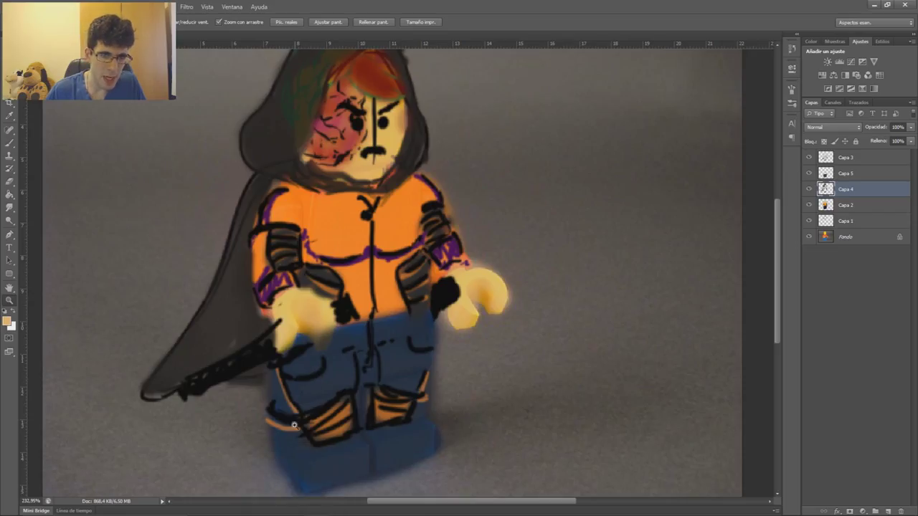
pyautogui.hotkey('alt', 'Tab')
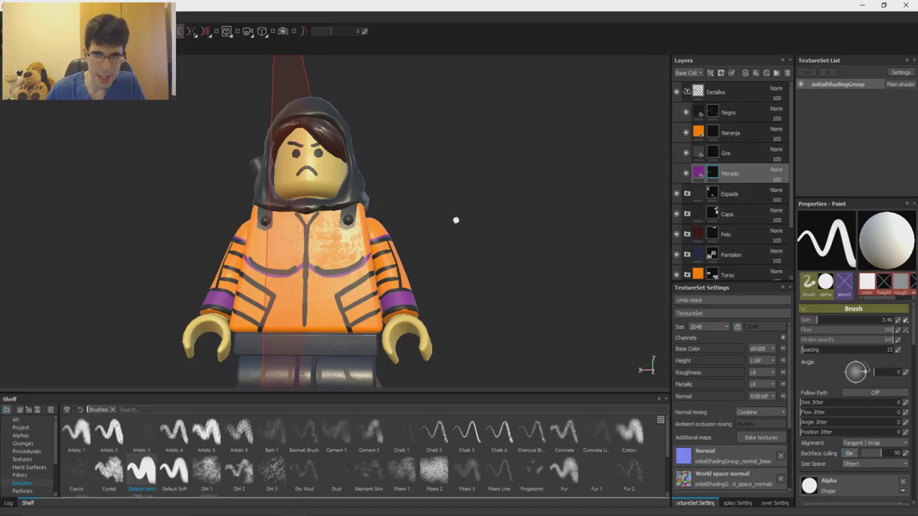
pyautogui.click(716, 156)
pyautogui.keyDown('alt'); pyautogui.moveTo(418, 271); pyautogui.dragTo(397, 241, button='right'); pyautogui.keyUp('alt')
pyautogui.keyDown('alt'); pyautogui.moveTo(401, 239); pyautogui.dragTo(395, 204, button='middle'); pyautogui.keyUp('alt')
pyautogui.keyDown('alt'); pyautogui.moveTo(375, 250); pyautogui.dragTo(334, 264); pyautogui.keyUp('alt')
pyautogui.keyDown('alt'); pyautogui.moveTo(334, 264); pyautogui.dragTo(389, 265, button='right'); pyautogui.keyUp('alt')
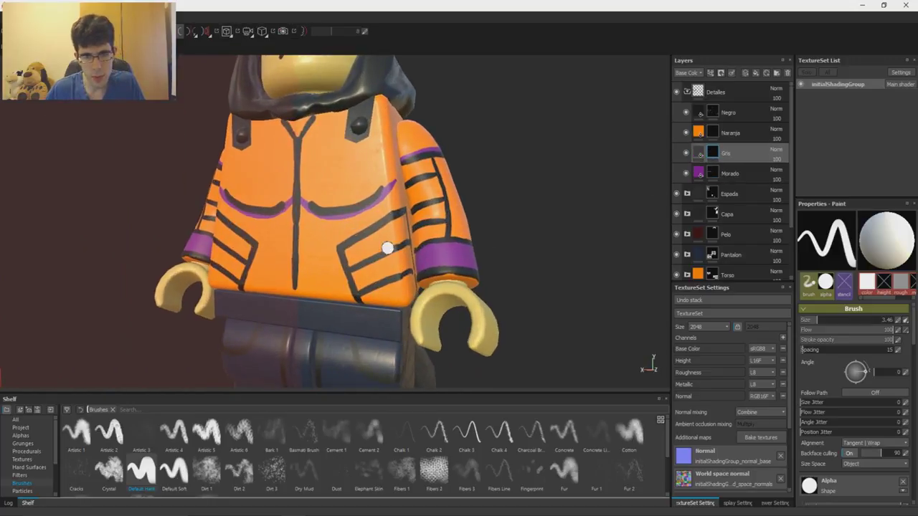
pyautogui.click(350, 255)
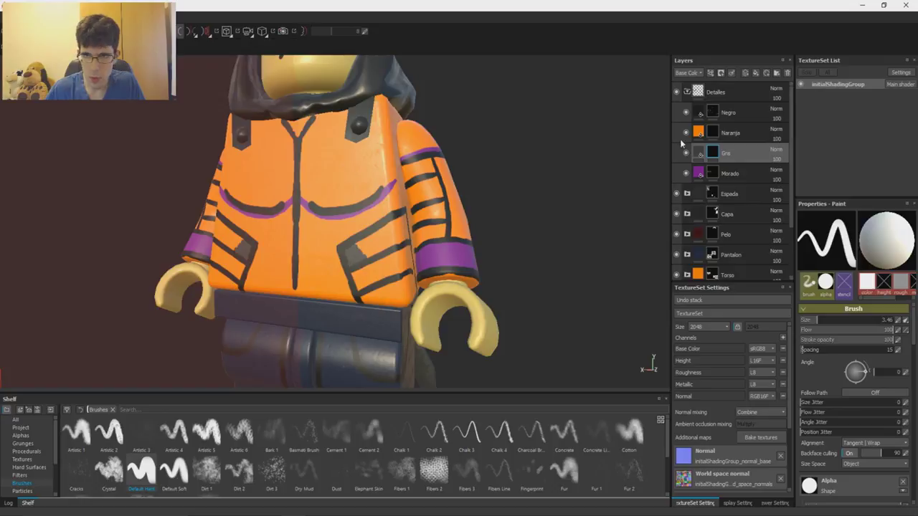
pyautogui.keyDown('alt'); pyautogui.moveTo(641, 161); pyautogui.dragTo(350, 262); pyautogui.keyUp('alt')
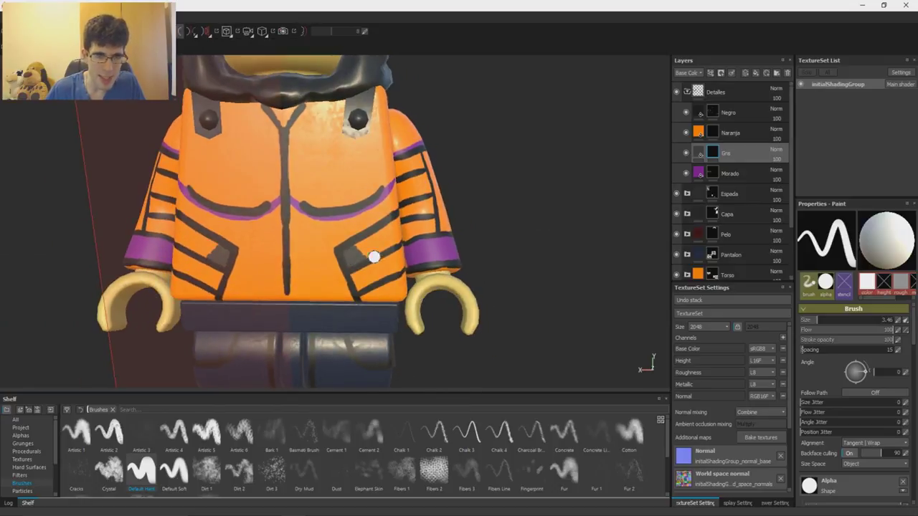
# Lighten the Gris fill layer's base color to a gray value of about 0.085
pyautogui.click(699, 153)
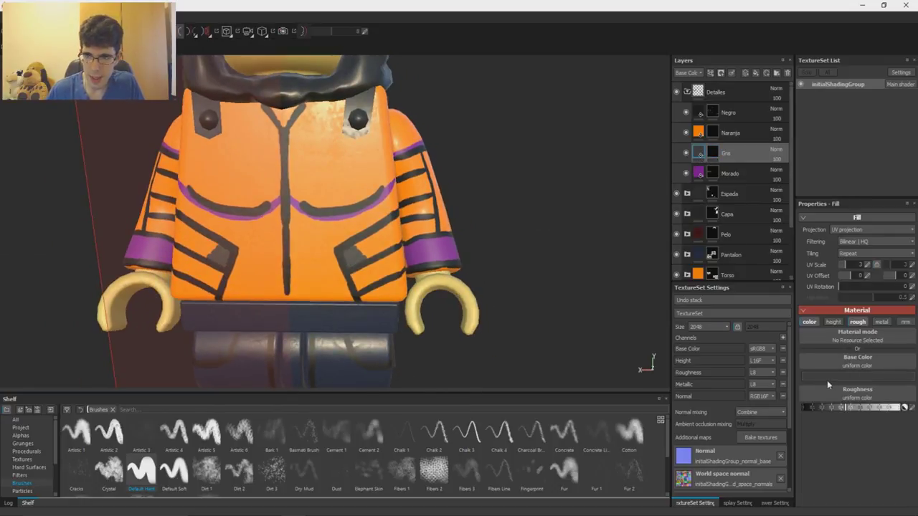
pyautogui.click(829, 379)
pyautogui.moveTo(765, 399); pyautogui.dragTo(760, 401)
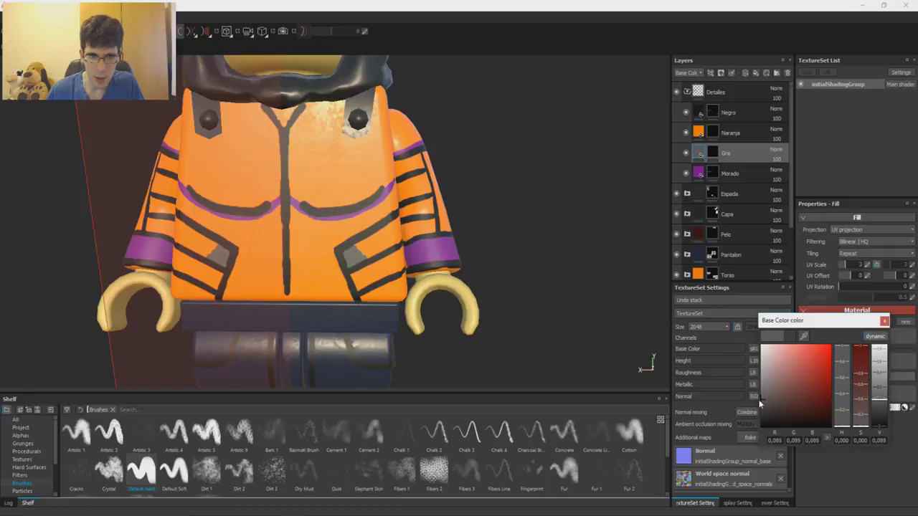
pyautogui.click(886, 322)
# Fill the torso's striped side panels and the striped sleeve sections with mirrored gray in the Gris layer's mask
pyautogui.click(713, 158)
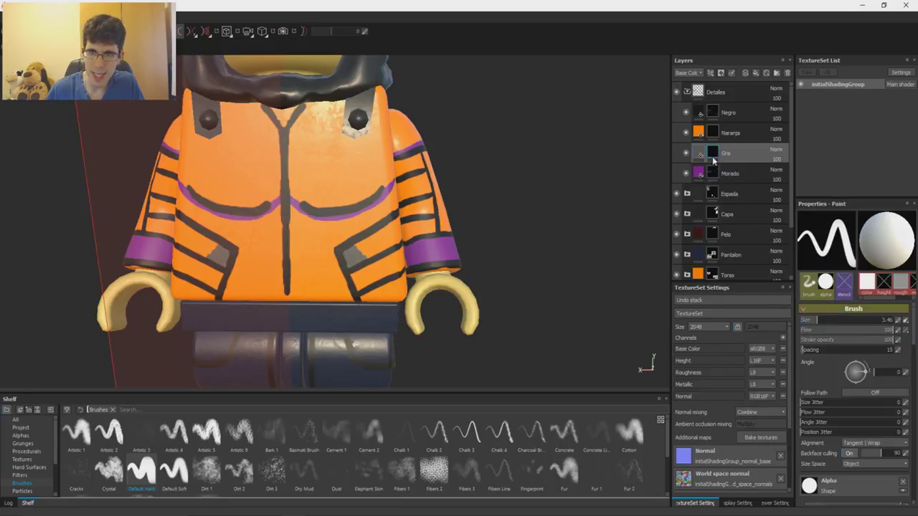
pyautogui.moveTo(366, 264)
pyautogui.mouseDown()
pyautogui.moveTo(376, 242)
pyautogui.moveTo(364, 302)
pyautogui.moveTo(383, 267)
pyautogui.moveTo(322, 286)
pyautogui.mouseUp()
pyautogui.moveTo(404, 210)
pyautogui.mouseDown()
pyautogui.moveTo(400, 248)
pyautogui.moveTo(407, 240)
pyautogui.mouseUp()
pyautogui.moveTo(404, 279); pyautogui.dragTo(408, 261)
pyautogui.moveTo(408, 264); pyautogui.dragTo(475, 263)
pyautogui.keyDown('alt'); pyautogui.moveTo(434, 172); pyautogui.dragTo(396, 206, button='middle'); pyautogui.keyUp('alt')
pyautogui.moveTo(399, 207)
pyautogui.mouseDown()
pyautogui.moveTo(391, 207)
pyautogui.moveTo(402, 237)
pyautogui.moveTo(386, 279)
pyautogui.mouseUp()
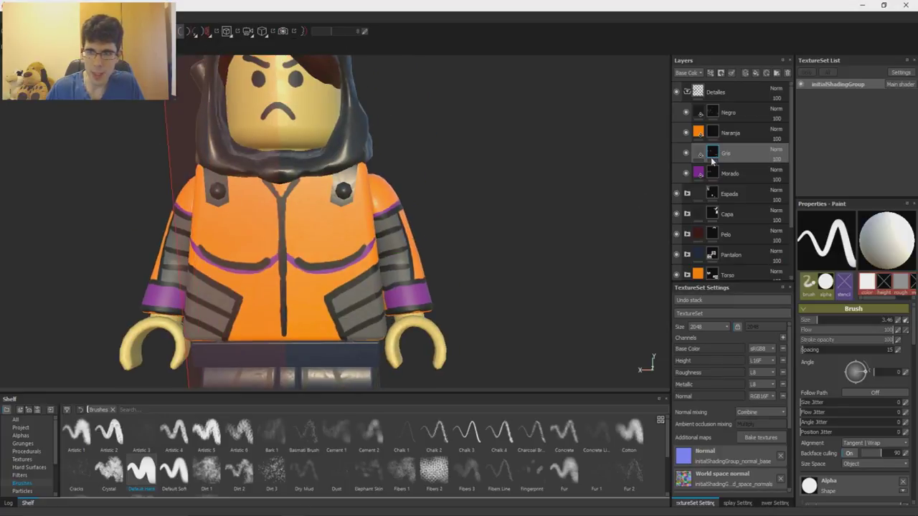
# Darken the Gris fill layer's base color to a gray value of 0.032
pyautogui.click(699, 153)
pyautogui.click(822, 378)
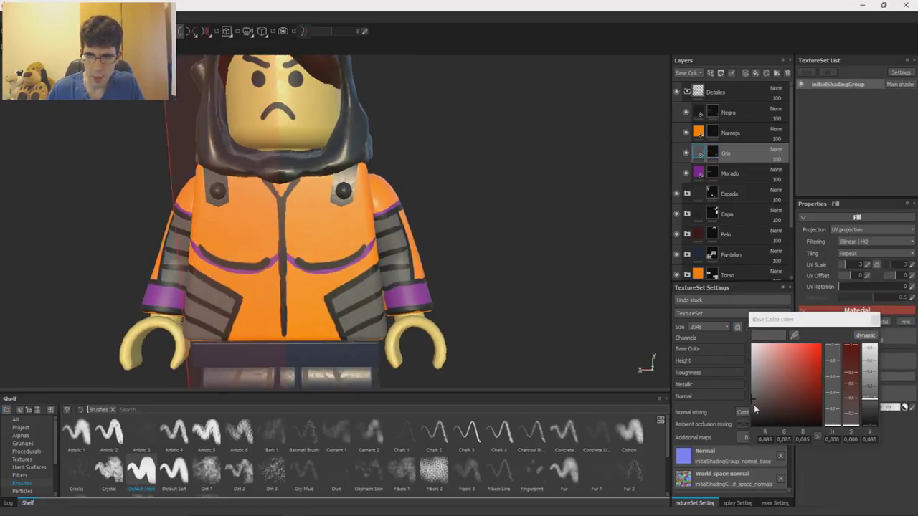
pyautogui.moveTo(751, 407); pyautogui.dragTo(748, 411)
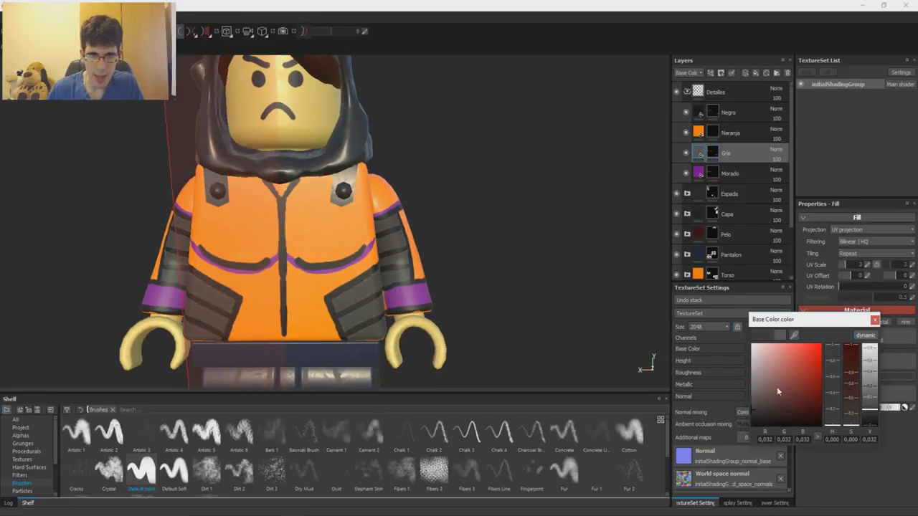
pyautogui.click(874, 321)
# Examine the darkened gray panels on the torso and sleeves, and the unpainted legs, from the front
pyautogui.keyDown('alt'); pyautogui.moveTo(382, 277); pyautogui.dragTo(423, 223, button='middle'); pyautogui.keyUp('alt')
pyautogui.moveTo(407, 234)
pyautogui.keyDown('alt'); pyautogui.mouseDown()
pyautogui.moveTo(358, 248)
pyautogui.moveTo(399, 237)
pyautogui.mouseUp(); pyautogui.keyUp('alt')
pyautogui.keyDown('alt'); pyautogui.moveTo(430, 216); pyautogui.dragTo(414, 129, button='right'); pyautogui.keyUp('alt')
pyautogui.keyDown('alt'); pyautogui.moveTo(423, 244); pyautogui.dragTo(440, 224); pyautogui.keyUp('alt')
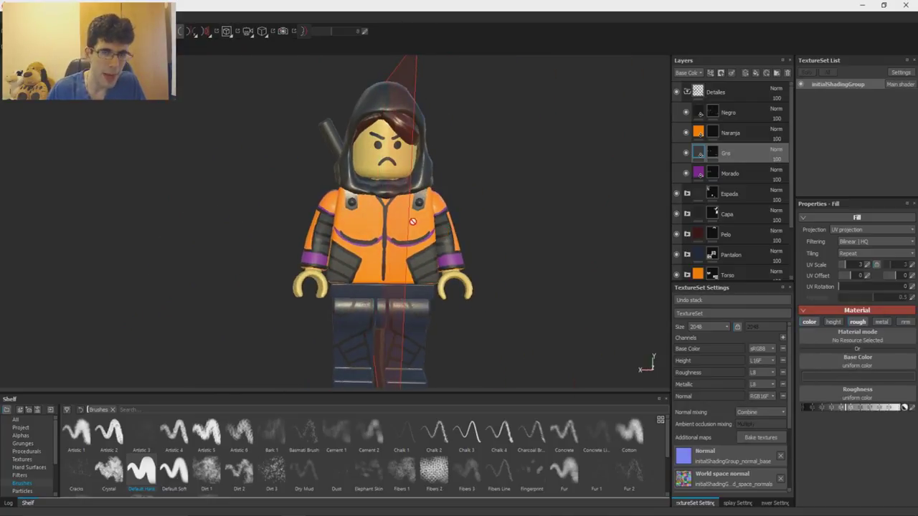
pyautogui.keyDown('alt'); pyautogui.moveTo(432, 237); pyautogui.dragTo(452, 243, button='middle'); pyautogui.keyUp('alt')
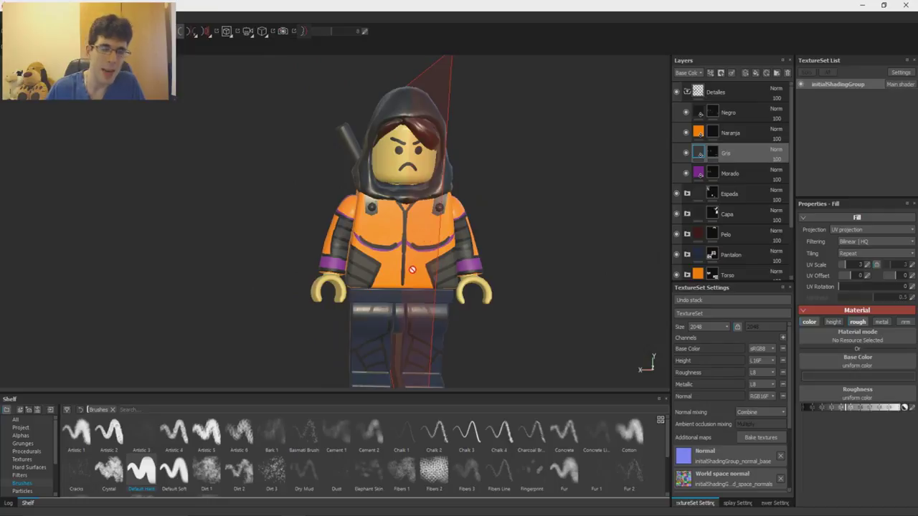
pyautogui.keyDown('alt'); pyautogui.moveTo(448, 279); pyautogui.dragTo(469, 278, button='right'); pyautogui.keyUp('alt')
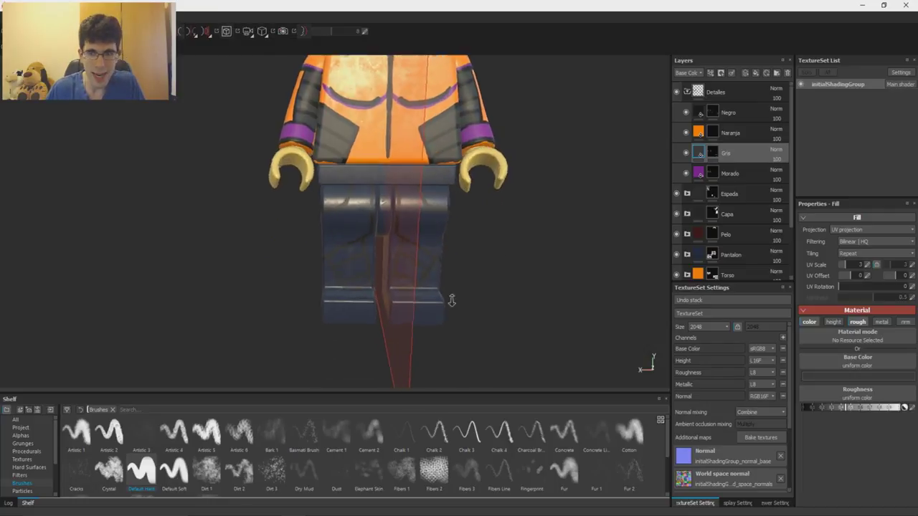
pyautogui.keyDown('alt'); pyautogui.moveTo(479, 167); pyautogui.dragTo(449, 293, button='middle'); pyautogui.keyUp('alt')
pyautogui.keyDown('alt'); pyautogui.moveTo(449, 294); pyautogui.dragTo(475, 190); pyautogui.keyUp('alt')
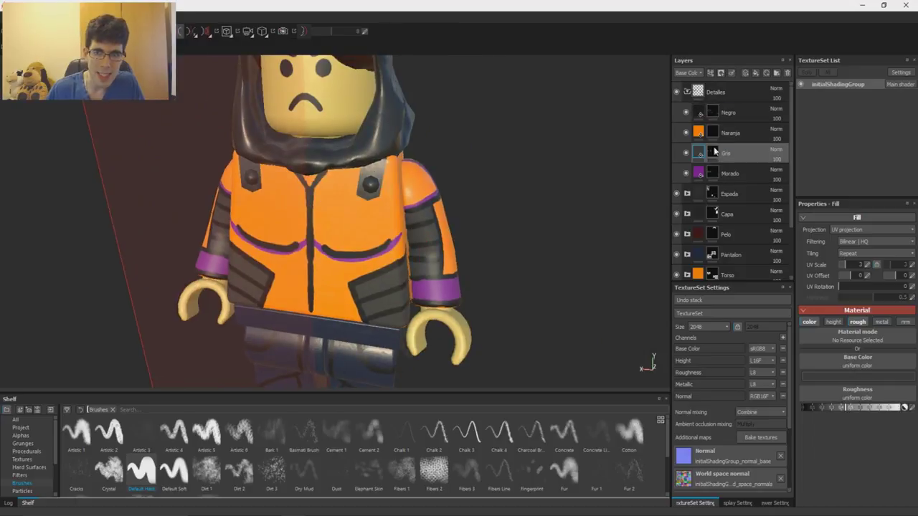
# Try the Gris layer above Negro in the Detalles folder and restore it to its place below Naranja
pyautogui.moveTo(738, 154); pyautogui.dragTo(747, 107)
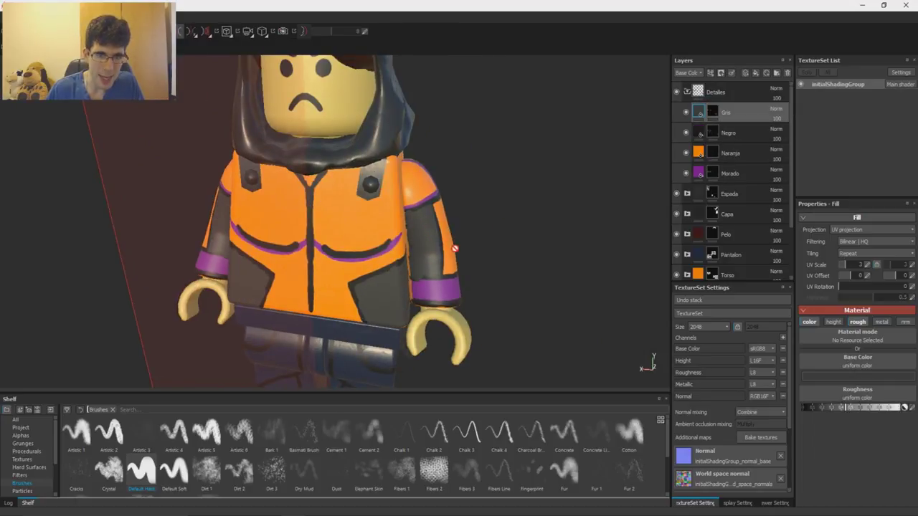
pyautogui.moveTo(733, 120); pyautogui.dragTo(731, 165)
# Select the Naranja layer's mask and examine the knee and side-line details of the trousers in the reference painting
pyautogui.keyDown('alt'); pyautogui.moveTo(390, 353); pyautogui.dragTo(441, 239, button='middle'); pyautogui.keyUp('alt')
pyautogui.keyDown('alt'); pyautogui.moveTo(432, 297); pyautogui.dragTo(414, 235, button='right'); pyautogui.keyUp('alt')
pyautogui.keyDown('alt'); pyautogui.moveTo(414, 236); pyautogui.dragTo(386, 213, button='middle'); pyautogui.keyUp('alt')
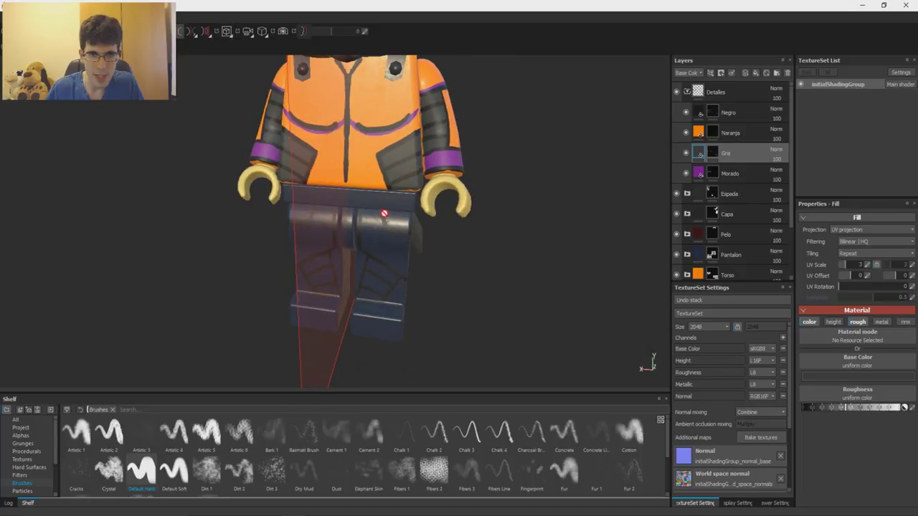
pyautogui.keyDown('alt'); pyautogui.moveTo(385, 213); pyautogui.dragTo(393, 299, button='right'); pyautogui.keyUp('alt')
pyautogui.keyDown('alt'); pyautogui.moveTo(392, 299); pyautogui.dragTo(423, 269); pyautogui.keyUp('alt')
pyautogui.click(714, 137)
pyautogui.keyDown('alt'); pyautogui.moveTo(399, 273); pyautogui.dragTo(391, 204, button='middle'); pyautogui.keyUp('alt')
pyautogui.keyDown('alt'); pyautogui.moveTo(391, 204); pyautogui.dragTo(414, 256, button='right'); pyautogui.keyUp('alt')
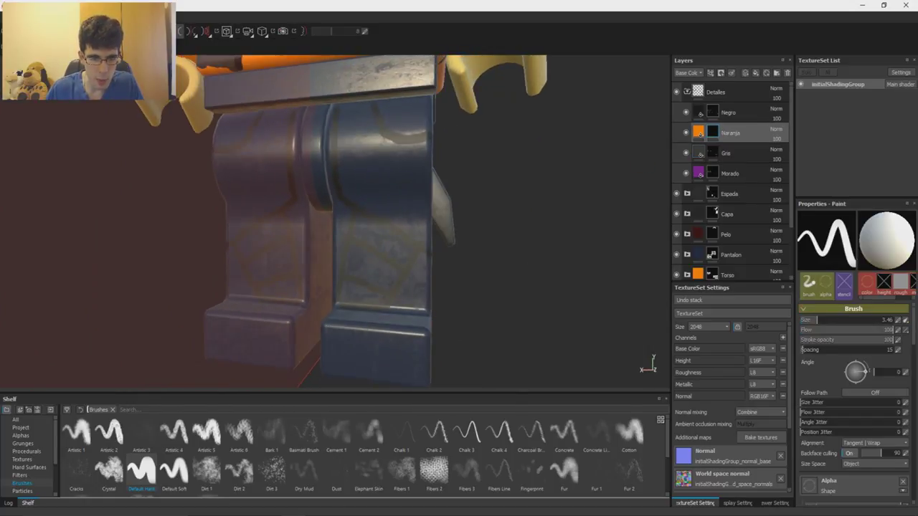
pyautogui.click(330, 514)
pyautogui.hotkey('alt', 'Tab')
pyautogui.keyDown('alt'); pyautogui.moveTo(509, 275); pyautogui.dragTo(469, 251); pyautogui.keyUp('alt')
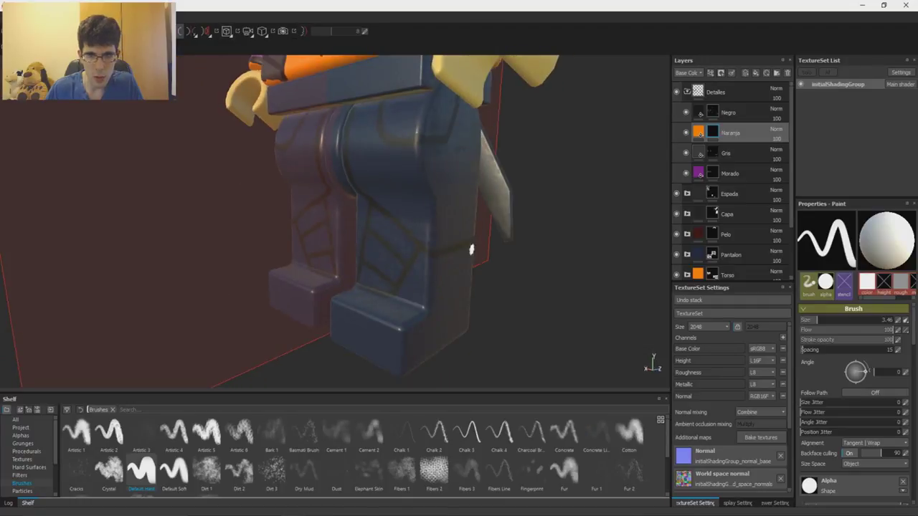
pyautogui.hotkey('alt', 'Tab')
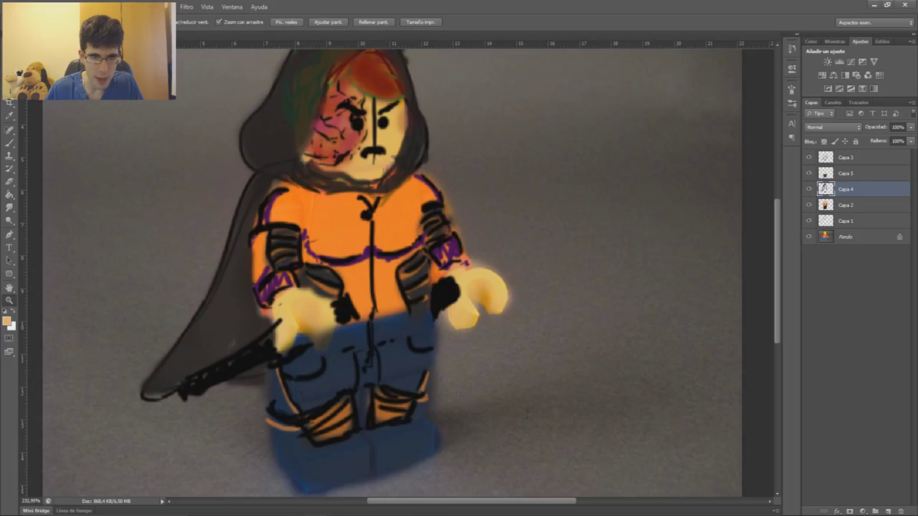
pyautogui.hotkey('alt', 'Tab')
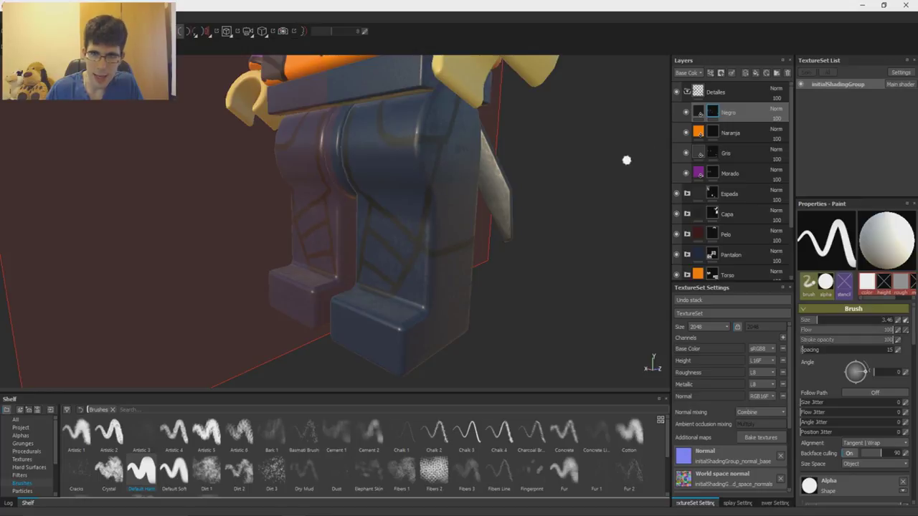
# Paint mirrored orange accents along the trousers' outer side lines and the line around the knees in the Naranja layer's mask
pyautogui.click(708, 137)
pyautogui.moveTo(438, 150); pyautogui.dragTo(415, 245)
pyautogui.keyDown('alt'); pyautogui.moveTo(475, 248); pyautogui.dragTo(368, 233); pyautogui.keyUp('alt')
pyautogui.moveTo(368, 228); pyautogui.dragTo(438, 230)
# Fill the striped knee panels on both legs with orange and erase the excess paint around their edges
pyautogui.moveTo(495, 287)
pyautogui.keyDown('alt'); pyautogui.mouseDown()
pyautogui.moveTo(438, 231)
pyautogui.moveTo(376, 237)
pyautogui.mouseUp(); pyautogui.keyUp('alt')
pyautogui.moveTo(370, 254)
pyautogui.mouseDown()
pyautogui.moveTo(409, 253)
pyautogui.moveTo(498, 318)
pyautogui.moveTo(370, 287)
pyautogui.moveTo(380, 270)
pyautogui.moveTo(426, 294)
pyautogui.moveTo(387, 285)
pyautogui.moveTo(410, 302)
pyautogui.moveTo(373, 338)
pyautogui.moveTo(364, 324)
pyautogui.mouseUp()
pyautogui.press('x')
pyautogui.moveTo(363, 308)
pyautogui.mouseDown()
pyautogui.moveTo(368, 348)
pyautogui.moveTo(337, 330)
pyautogui.mouseUp()
# Examine the whole figure's purple, gray and orange clothing details from the front and both sides
pyautogui.keyDown('alt'); pyautogui.moveTo(338, 330); pyautogui.dragTo(335, 484, button='right'); pyautogui.keyUp('alt')
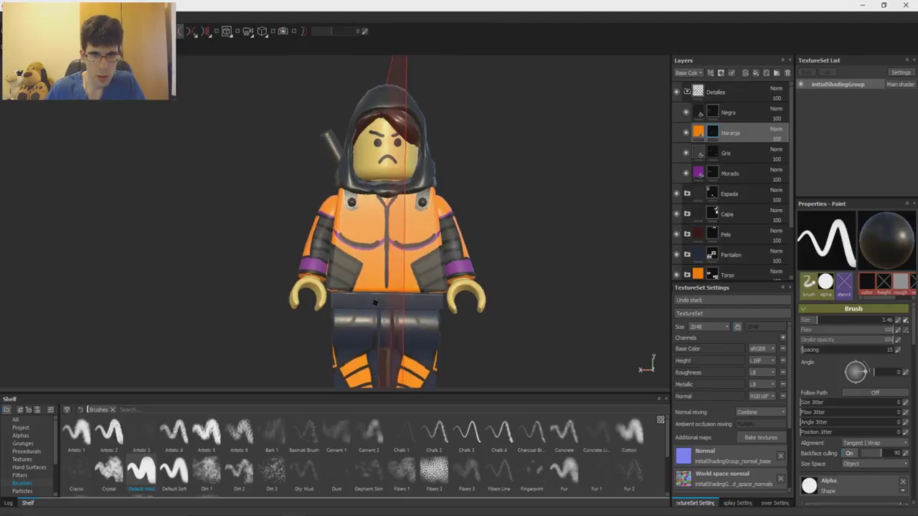
pyautogui.keyDown('alt'); pyautogui.moveTo(459, 222); pyautogui.dragTo(518, 222); pyautogui.keyUp('alt')
pyautogui.keyDown('alt'); pyautogui.moveTo(405, 232); pyautogui.dragTo(434, 233); pyautogui.keyUp('alt')
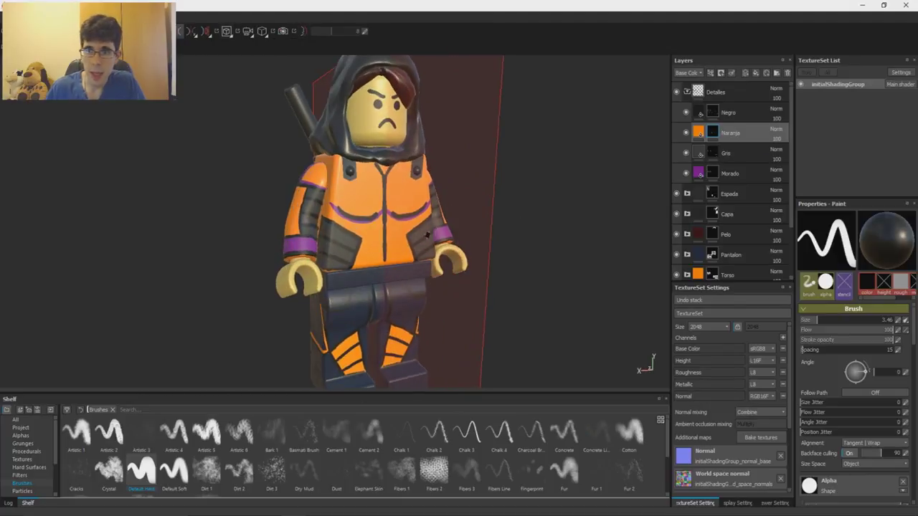
pyautogui.keyDown('alt'); pyautogui.moveTo(433, 233); pyautogui.dragTo(446, 236, button='middle'); pyautogui.keyUp('alt')
pyautogui.keyDown('alt'); pyautogui.moveTo(446, 236); pyautogui.dragTo(502, 231, button='right'); pyautogui.keyUp('alt')
pyautogui.keyDown('alt'); pyautogui.moveTo(502, 231); pyautogui.dragTo(441, 218); pyautogui.keyUp('alt')
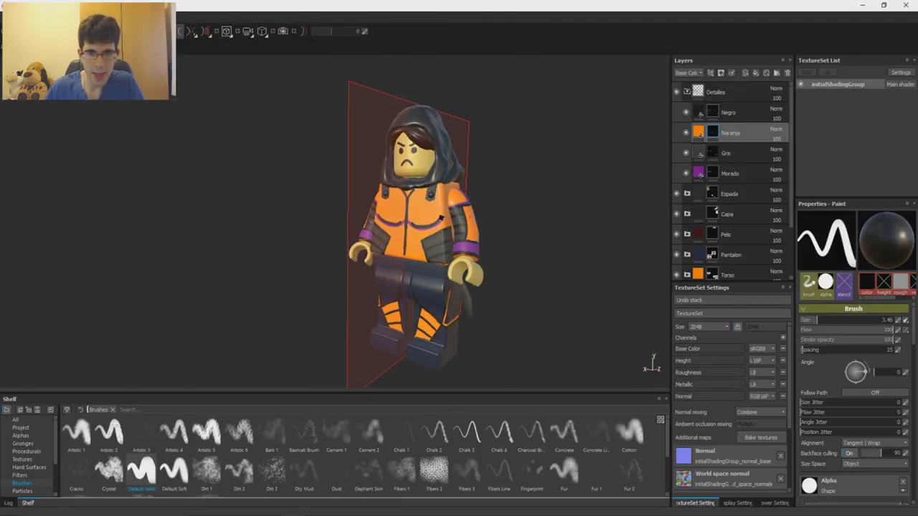
pyautogui.keyDown('alt'); pyautogui.moveTo(484, 310); pyautogui.dragTo(607, 271); pyautogui.keyUp('alt')
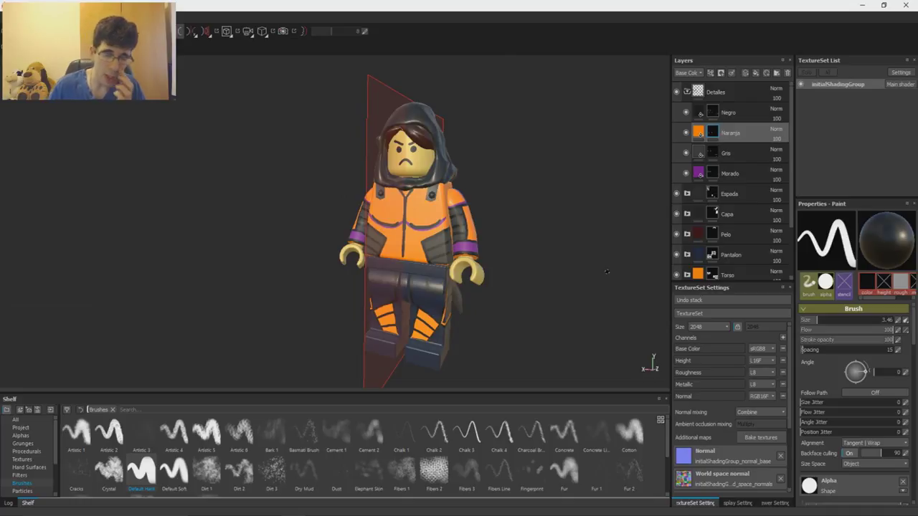